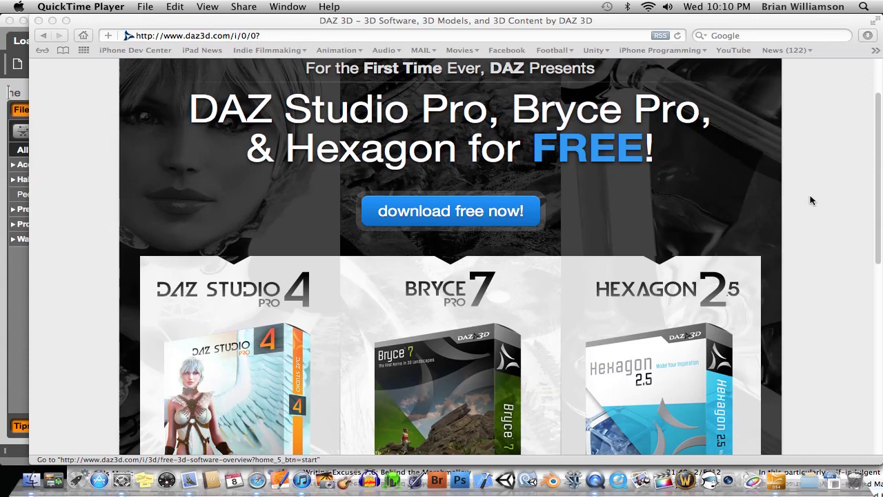
- Bring the DAZ 3D free-software page forward and scroll to the DAZ Studio 4, Bryce 7 and Hexagon 2.5 boxes
left_click(805, 198)
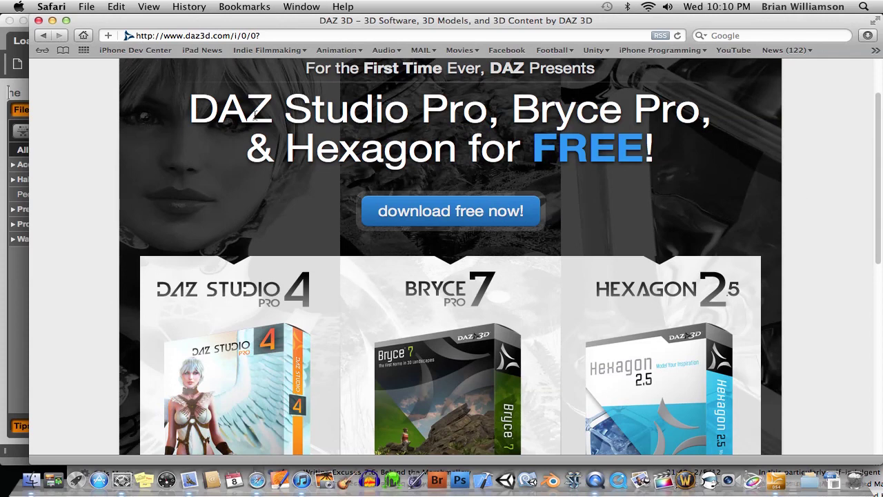
left_click_drag(190, 107, 481, 148)
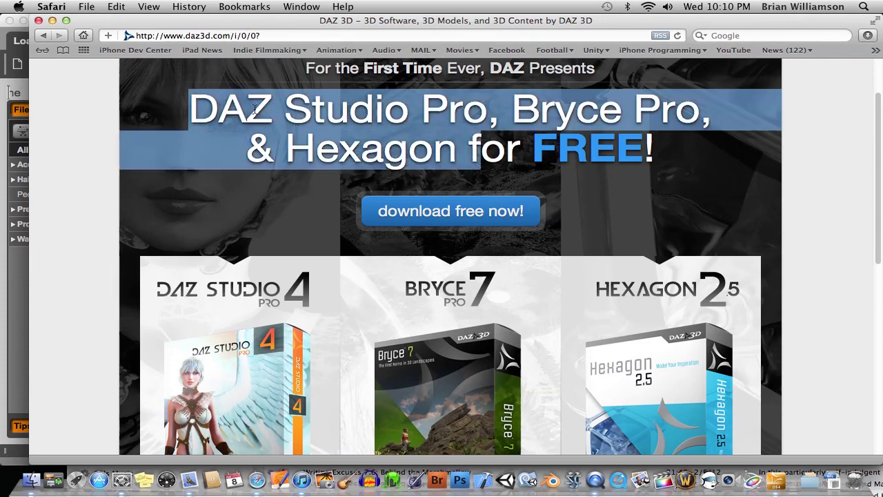
left_click(472, 146)
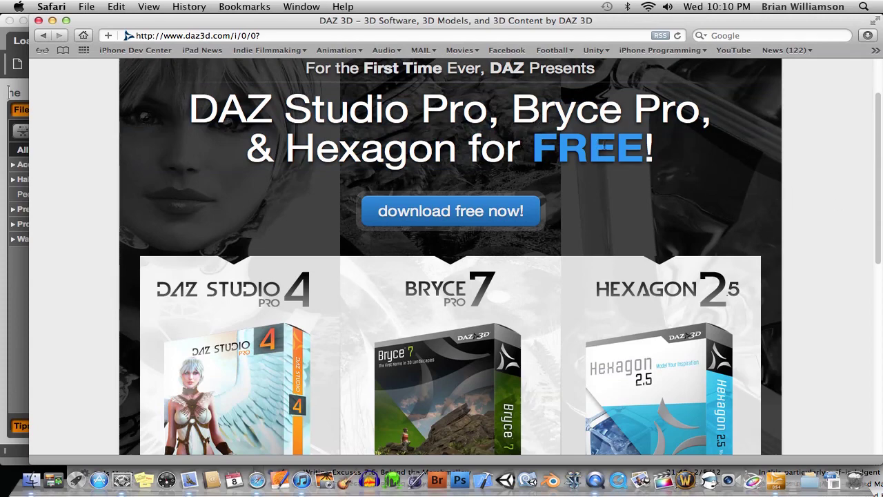
scroll(815, 221, "down", 2)
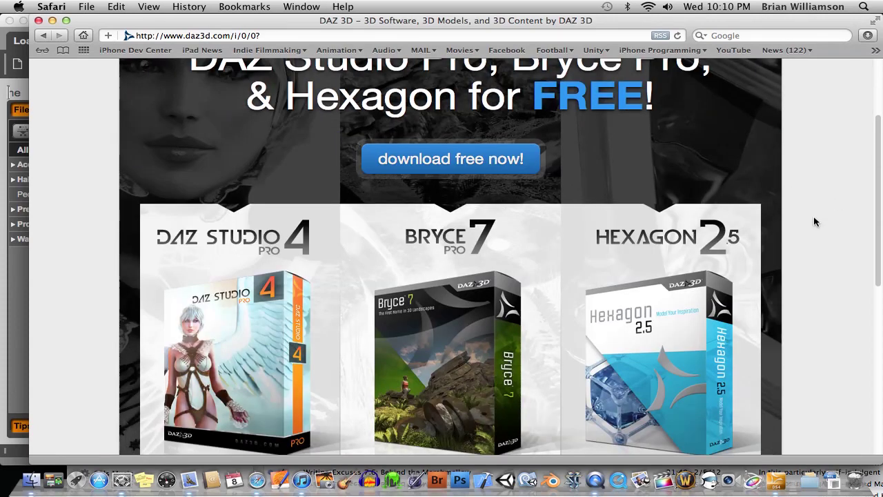
scroll(815, 221, "down", 4)
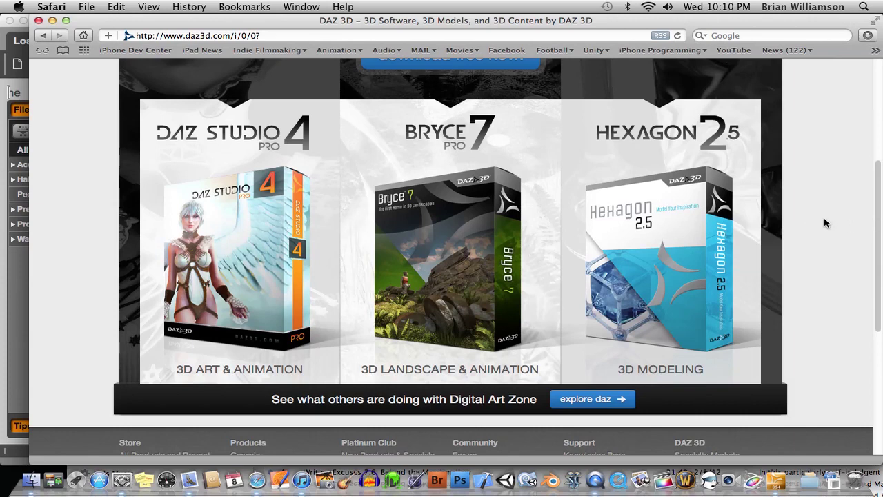
scroll(824, 223, "up", 1)
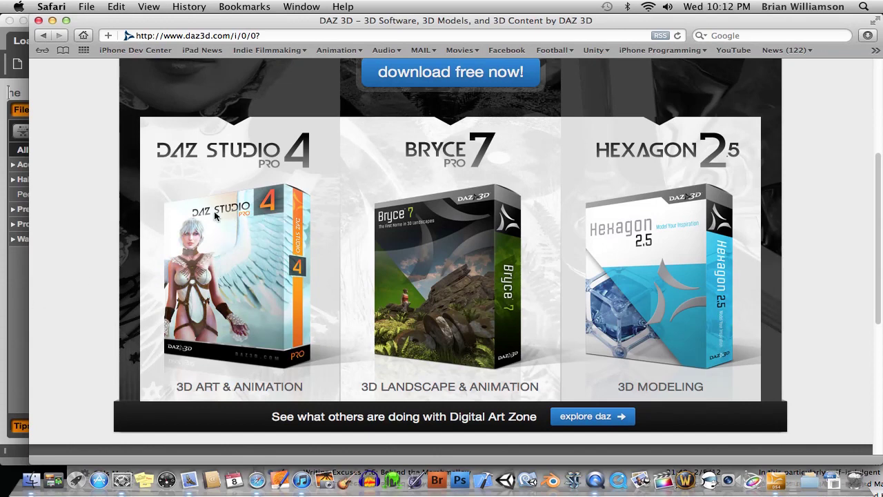
- Switch to DAZ Studio, snap the view cube to the Front view, and select the T-posed figure
left_click(12, 312)
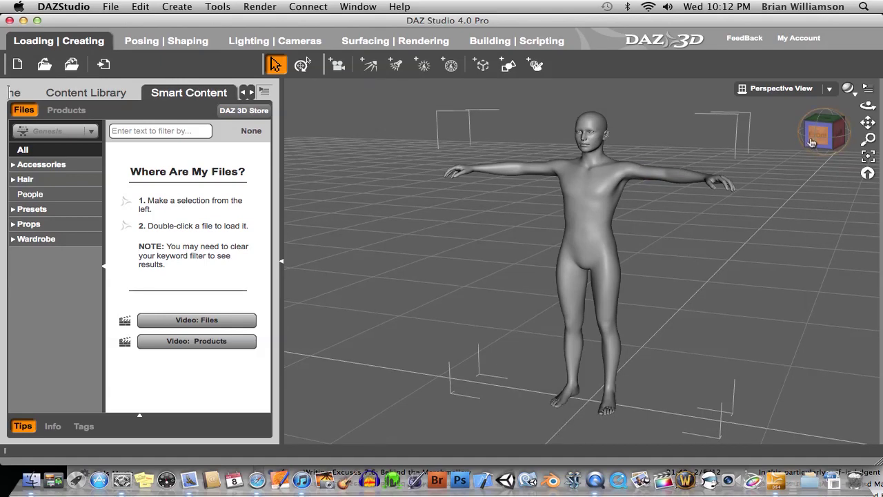
left_click(816, 142)
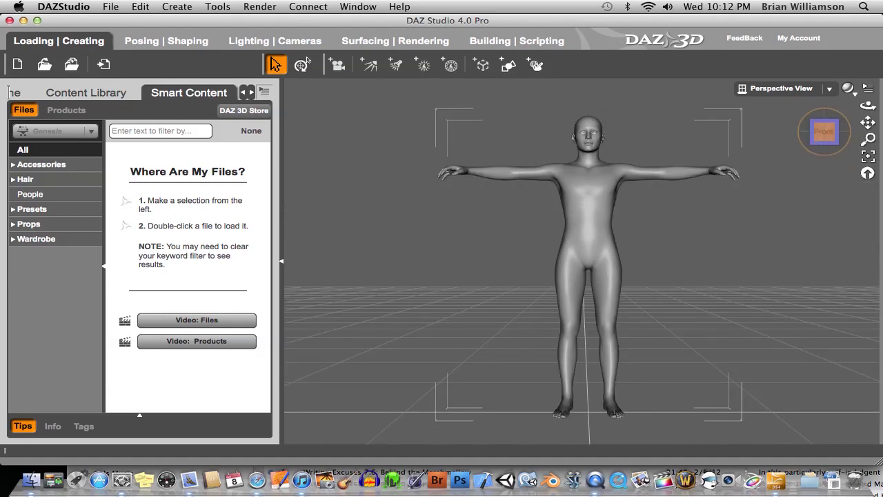
left_click(829, 135)
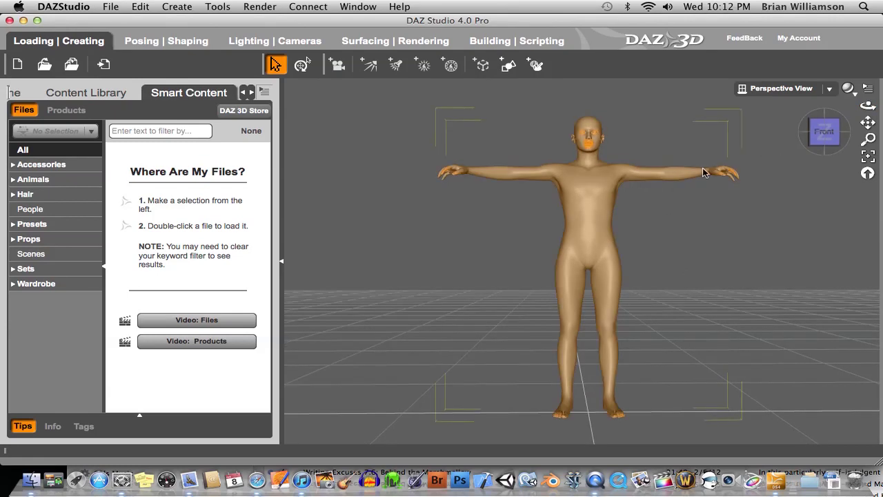
left_click(702, 169)
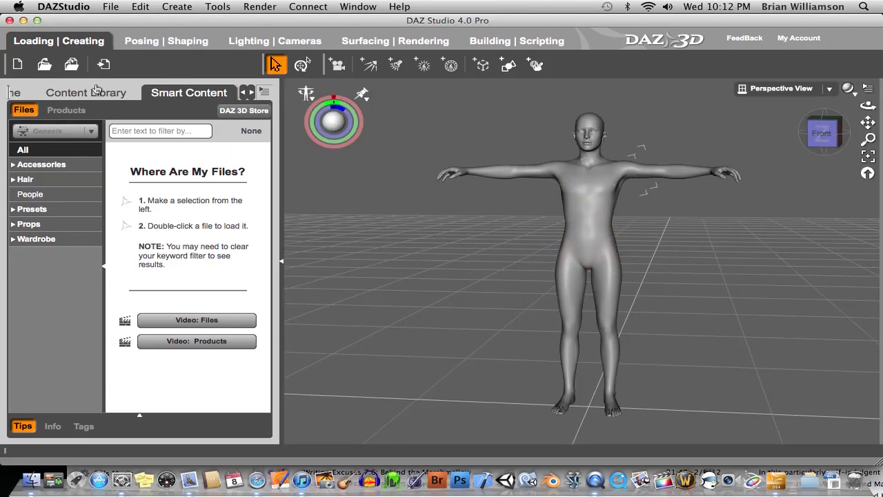
- In the Content Library, browse to Wardrobe > Outerwear > Tops and load the Jacket onto the figure
left_click(96, 92)
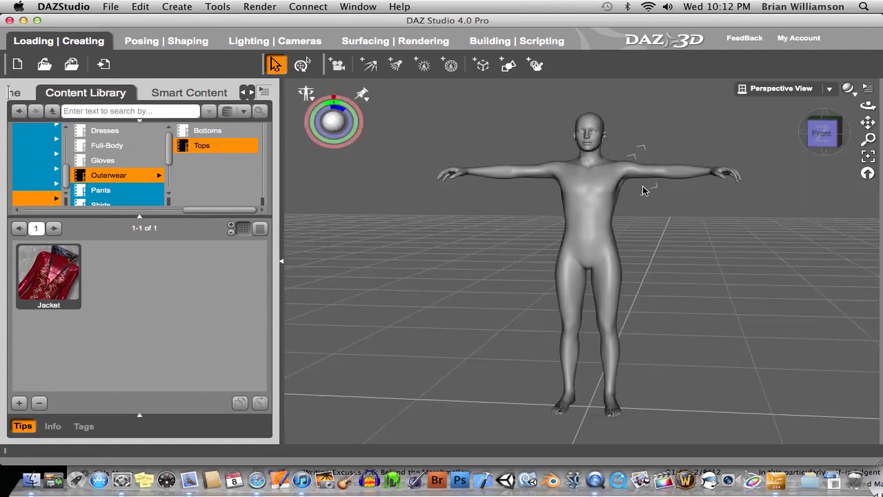
left_click(643, 191)
left_click_drag(193, 216, 229, 216)
double_click(54, 271)
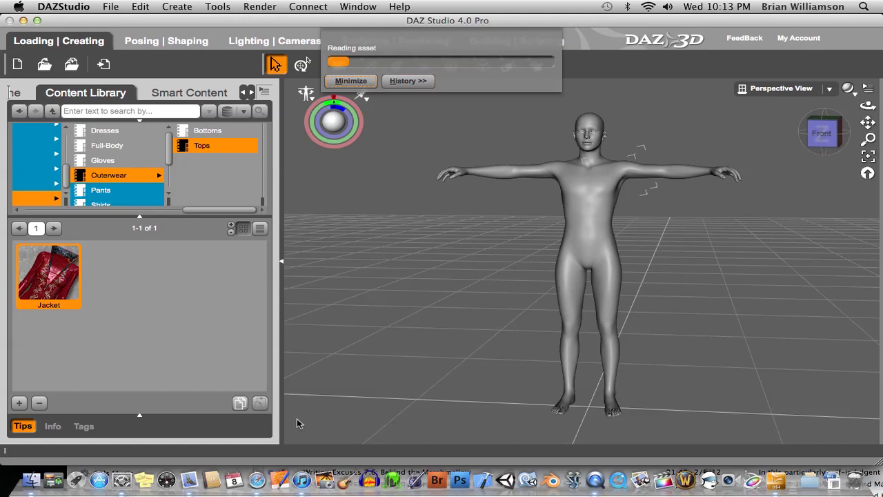
- Return to Safari and open the DAZ Studio product page from the Products menu
left_click(256, 481)
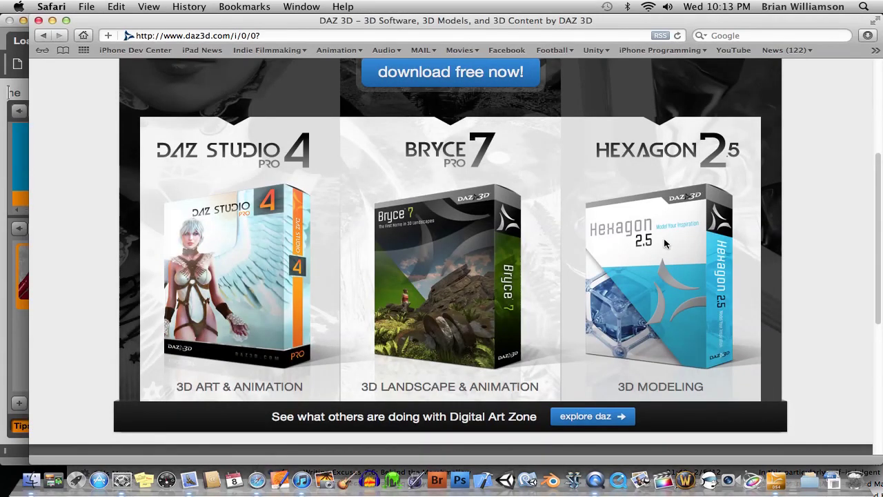
scroll(664, 245, "up", 2)
scroll(665, 245, "up", 5)
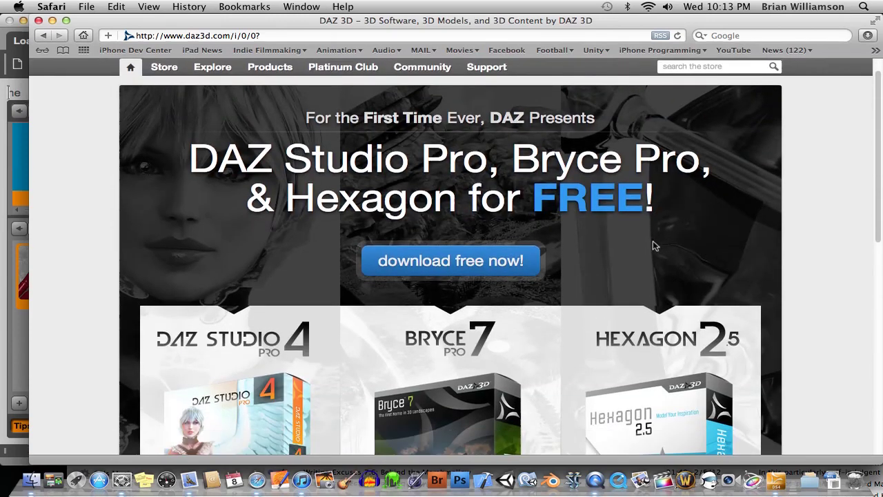
scroll(652, 245, "down", 4)
scroll(228, 283, "down", 5)
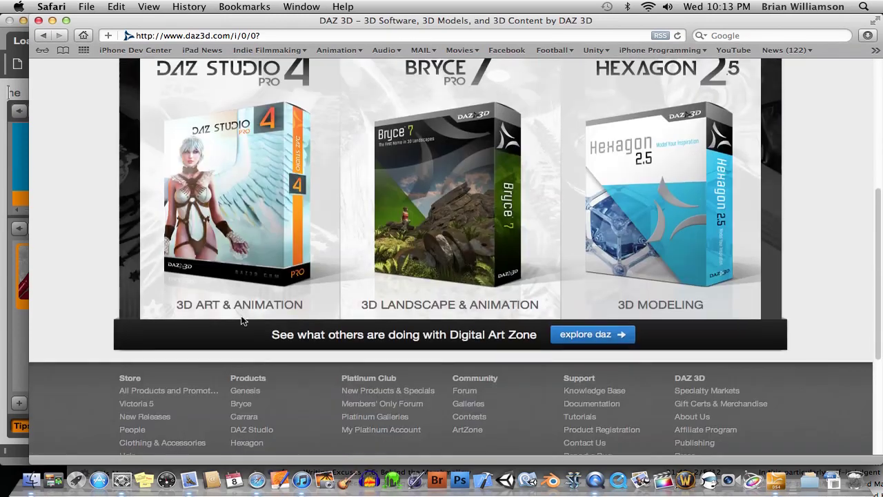
scroll(246, 301, "up", 8)
mouse_move(270, 92)
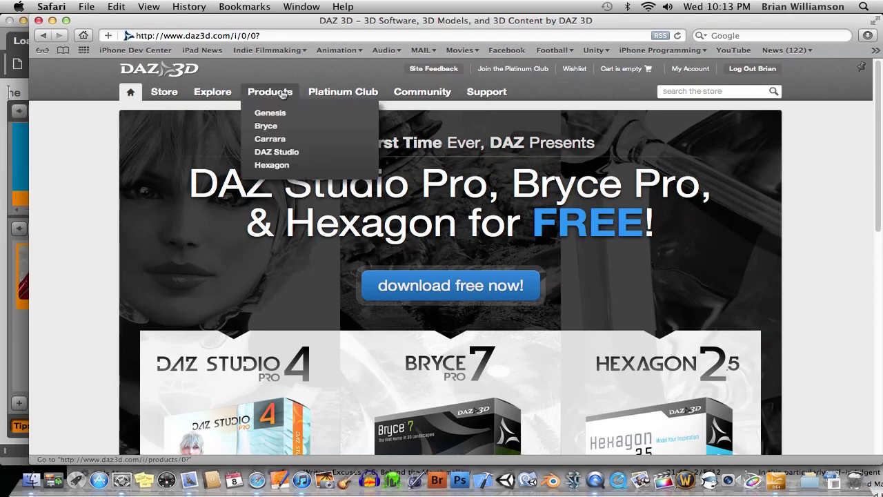
left_click(278, 152)
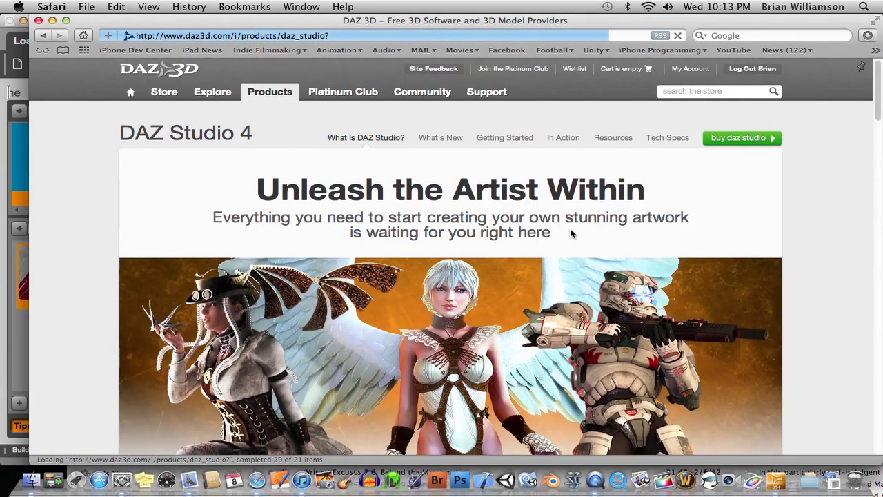
- Scroll down the DAZ Studio 4 page to the Haunt, Fantasy, Anime and Photo Realism starter bundles
scroll(704, 242, "down", 10)
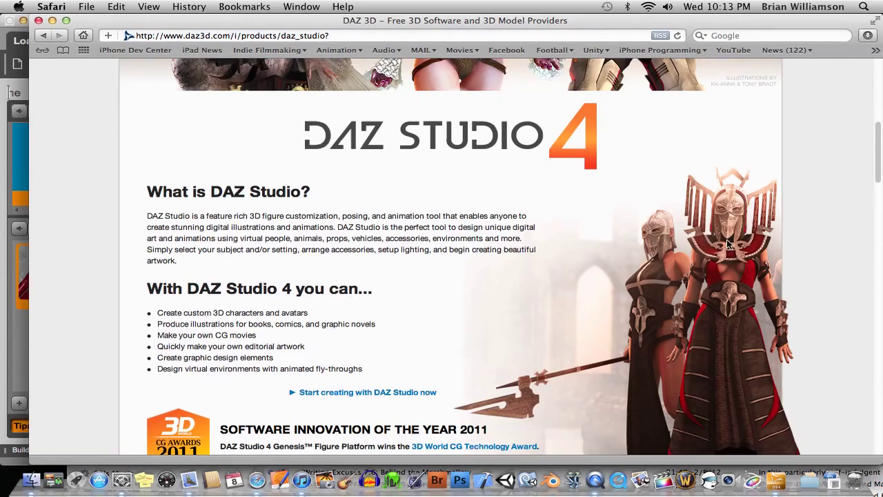
scroll(774, 260, "up", 6)
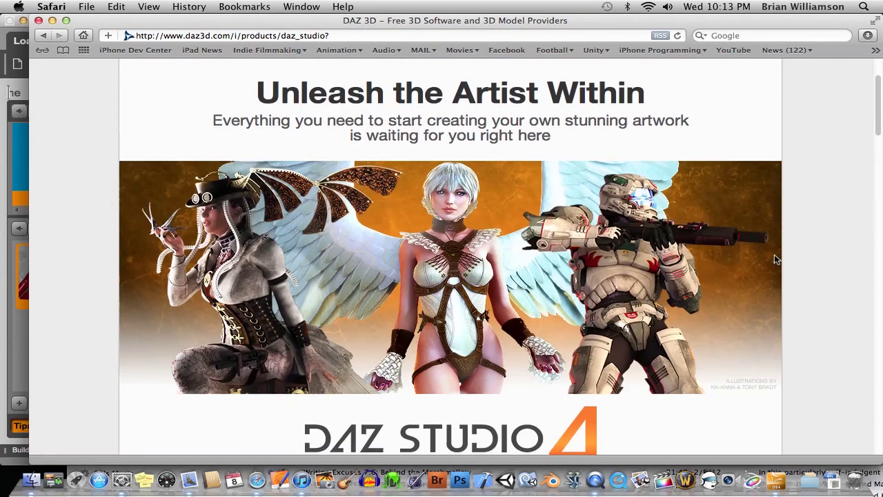
scroll(774, 260, "down", 3)
scroll(775, 260, "down", 12)
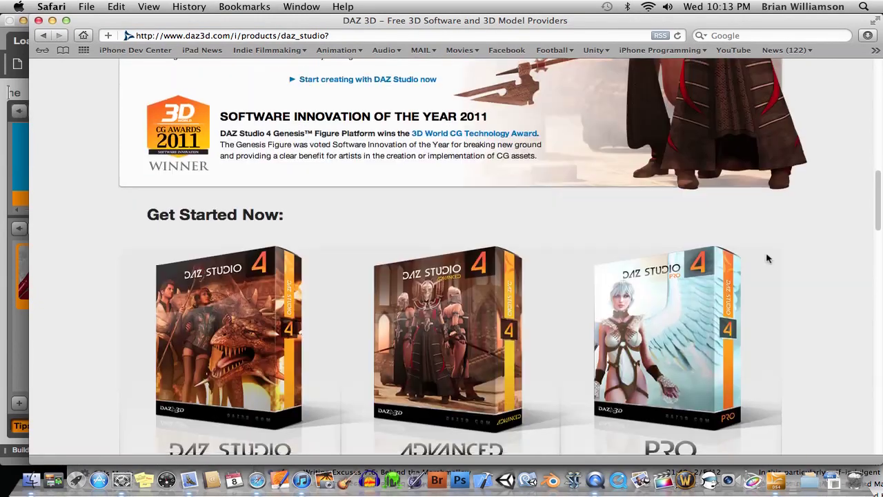
scroll(768, 258, "down", 8)
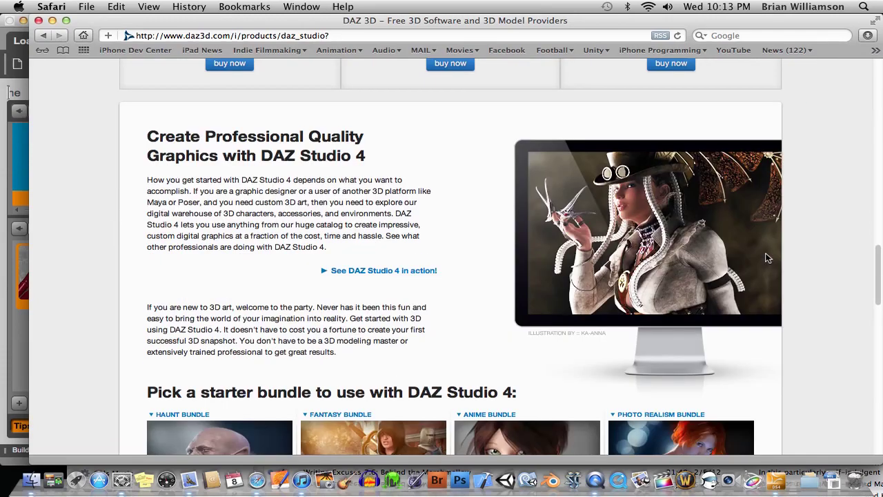
scroll(768, 258, "down", 3)
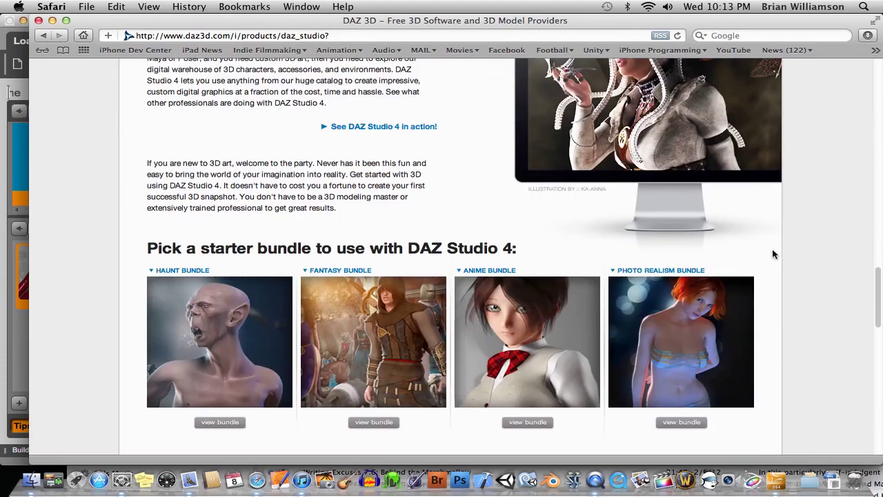
- Open the Fantasy Starter Bundle product page and look it over
left_click(385, 319)
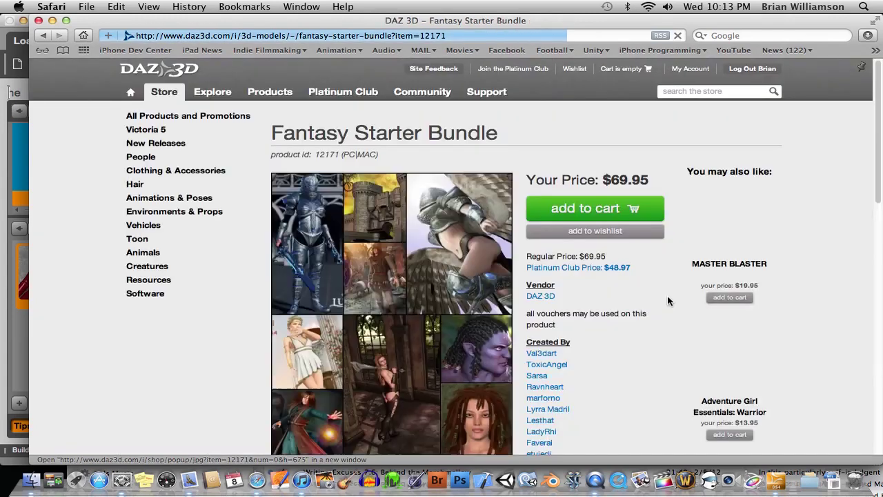
scroll(636, 299, "down", 3)
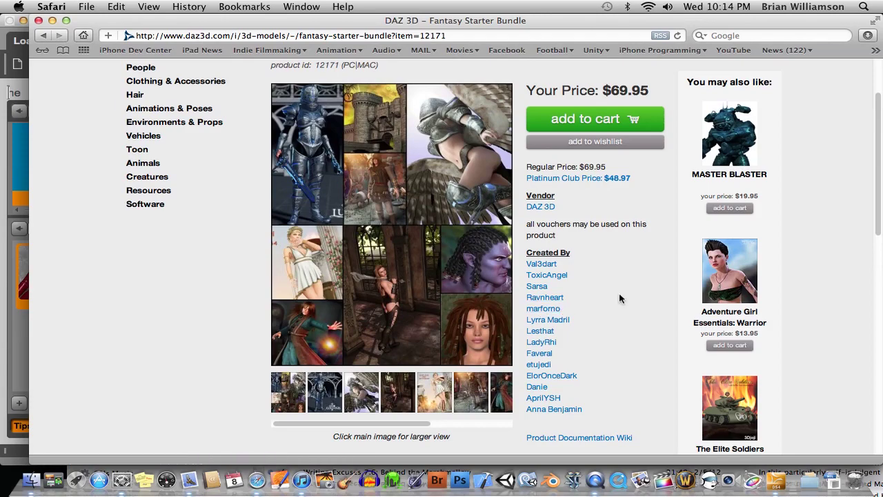
scroll(620, 295, "up", 5)
scroll(620, 298, "down", 4)
scroll(620, 298, "up", 2)
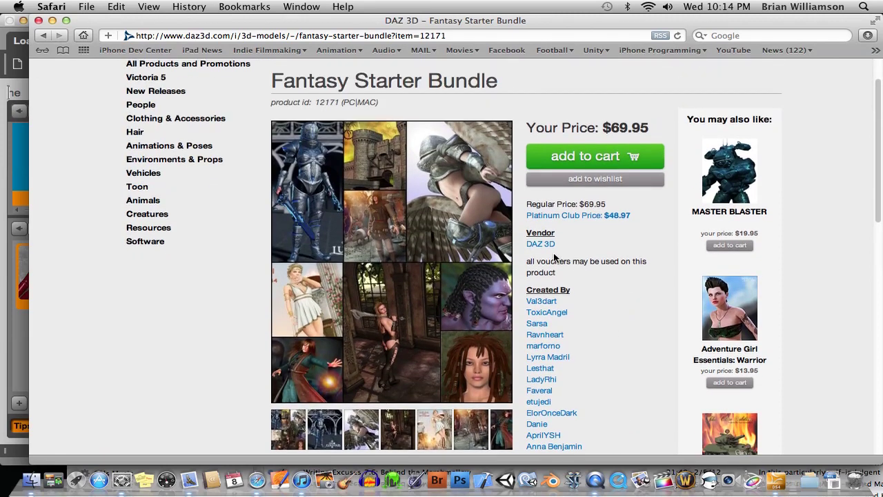
scroll(241, 202, "up", 2)
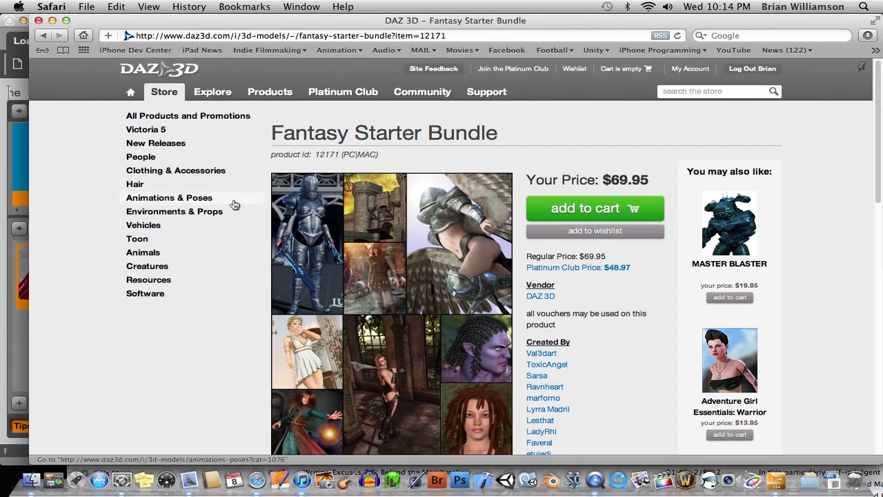
- Open the store's People category and scroll through figures such as Michael 4 Morphs++ and Abominable
left_click(140, 158)
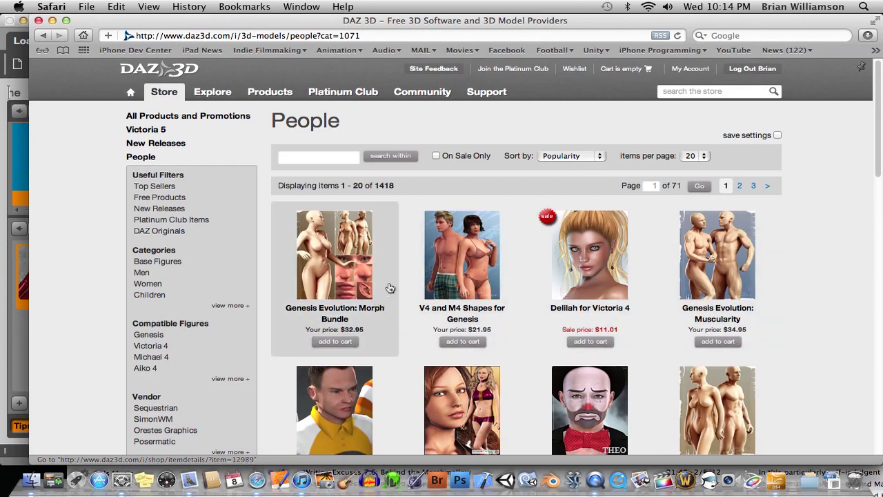
scroll(390, 288, "down", 5)
scroll(444, 221, "up", 2)
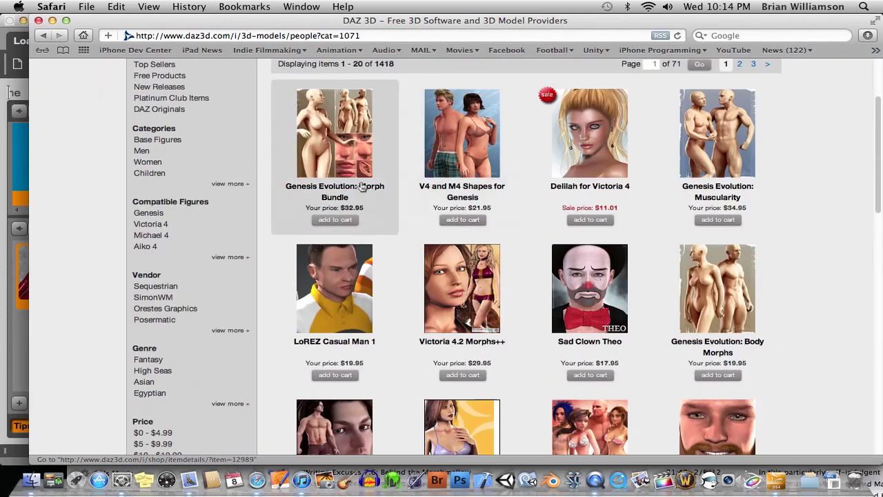
scroll(478, 153, "down", 3)
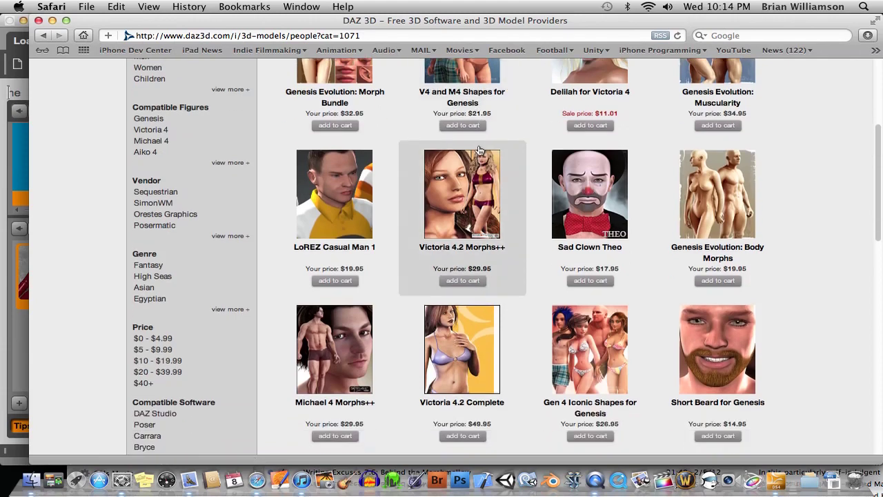
scroll(538, 275, "down", 3)
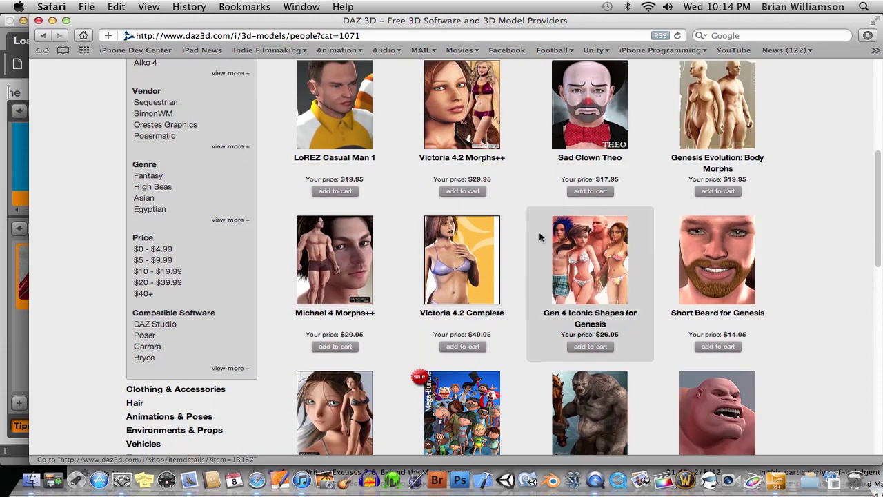
scroll(517, 245, "down", 2)
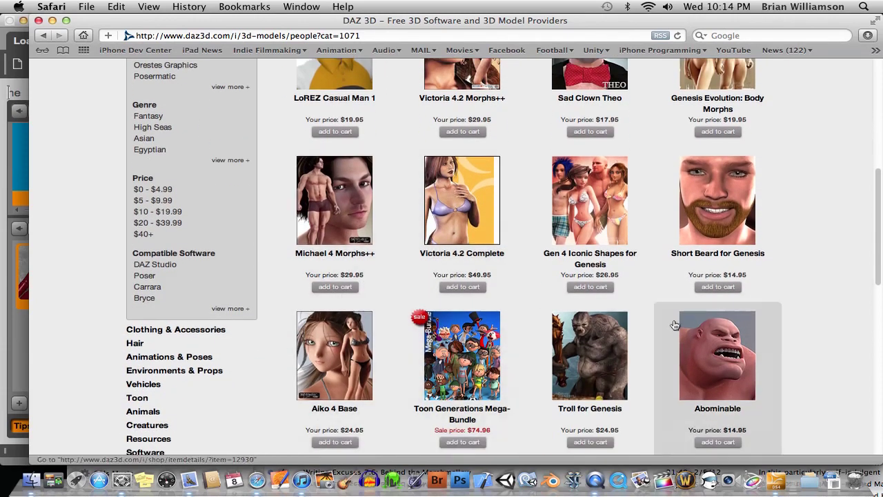
scroll(801, 309, "down", 2)
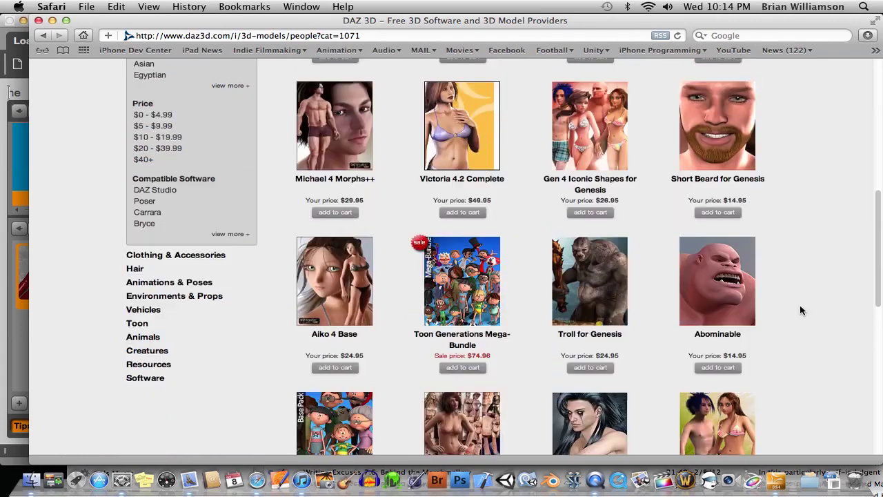
- Return to DAZ Studio, switch to the Posing | Shaping activity, and select the Genesis figure
left_click(771, 484)
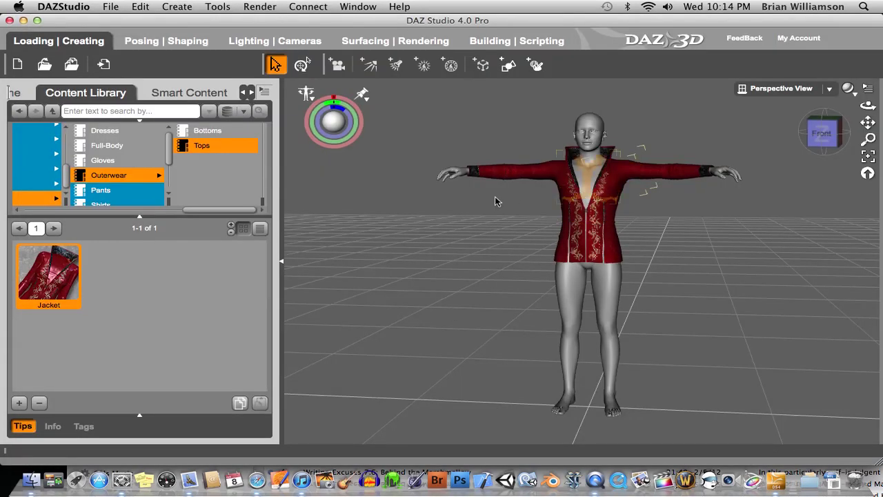
left_click(490, 218)
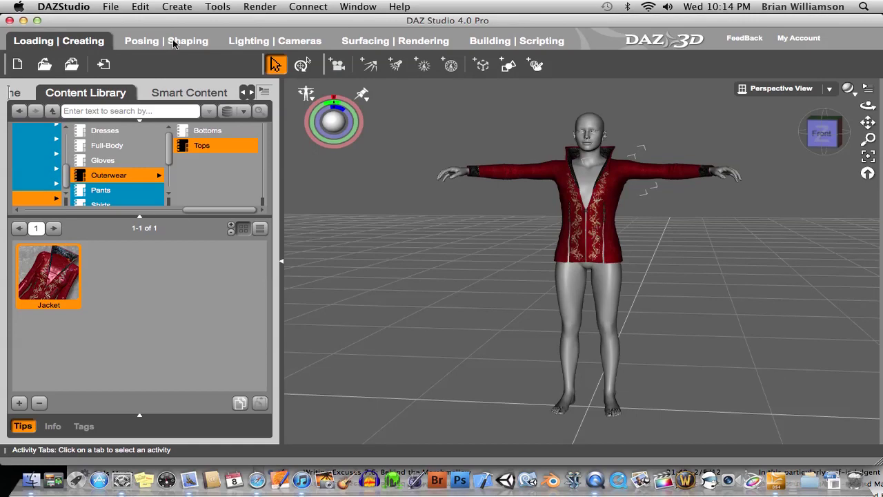
left_click(165, 42)
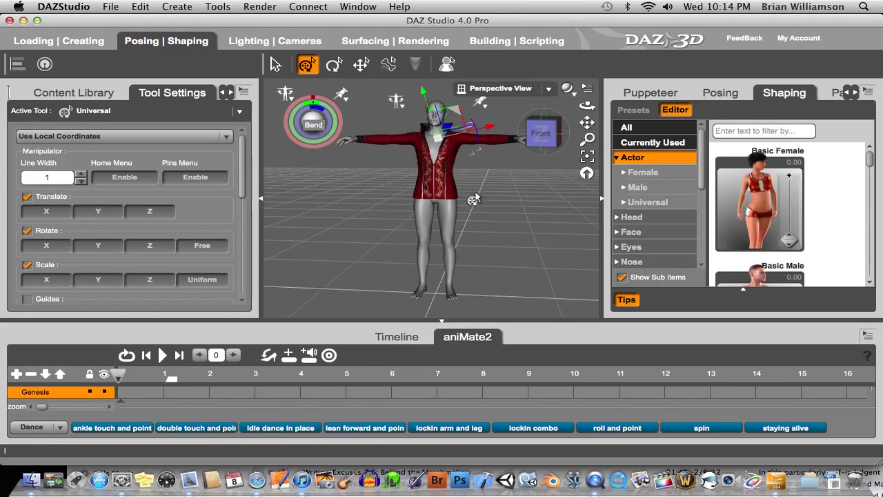
left_click(443, 174)
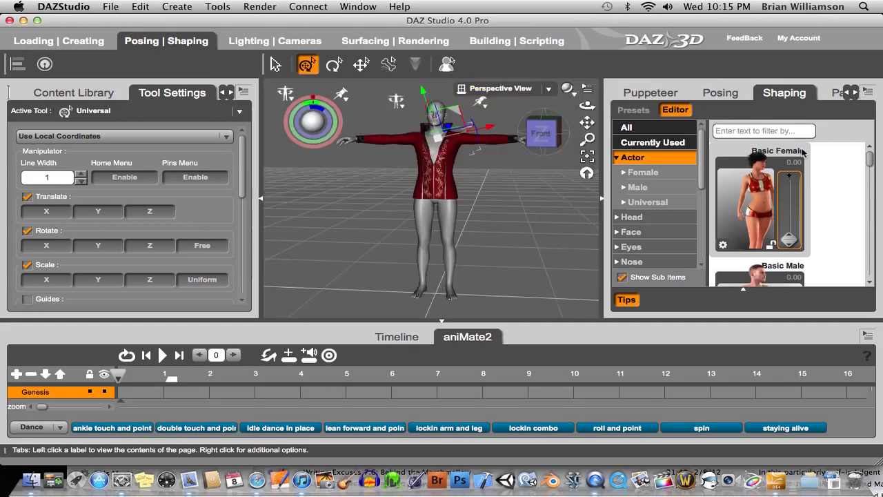
- Try and undo Basic Child, set Basic Female to 1.00, then orbit and select the right hand
left_click_drag(871, 169, 871, 198)
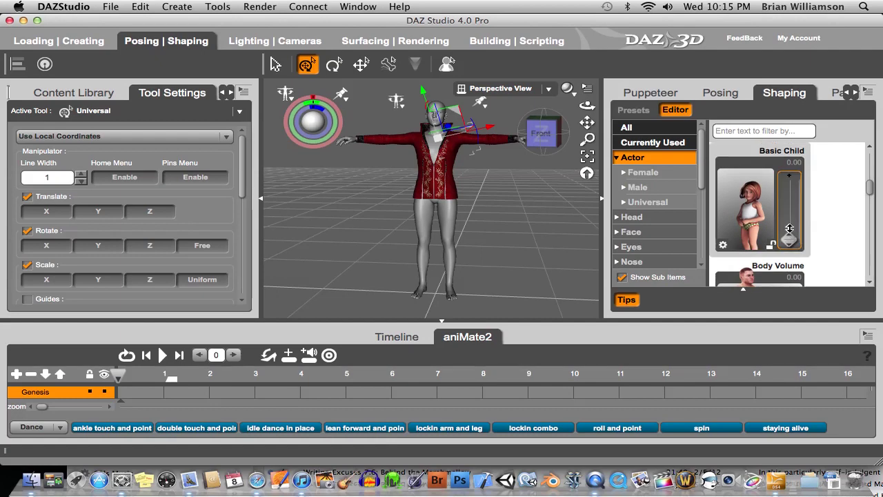
left_click_drag(790, 213, 789, 199)
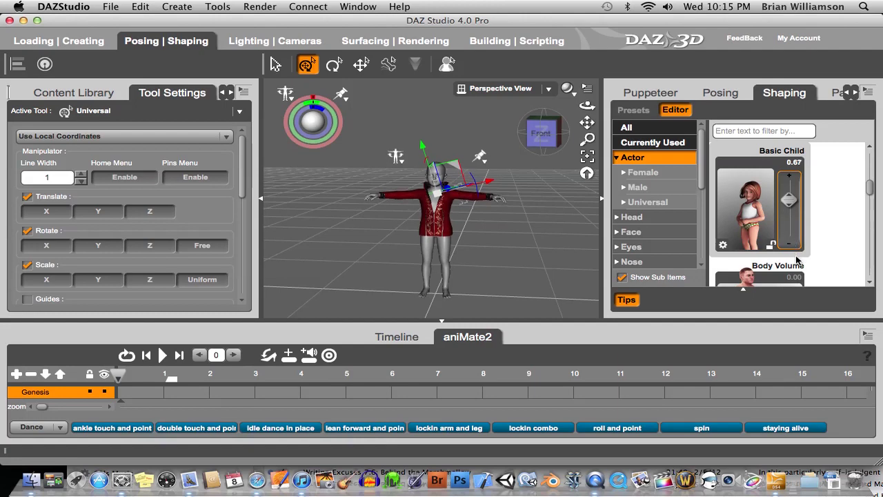
key("super+z")
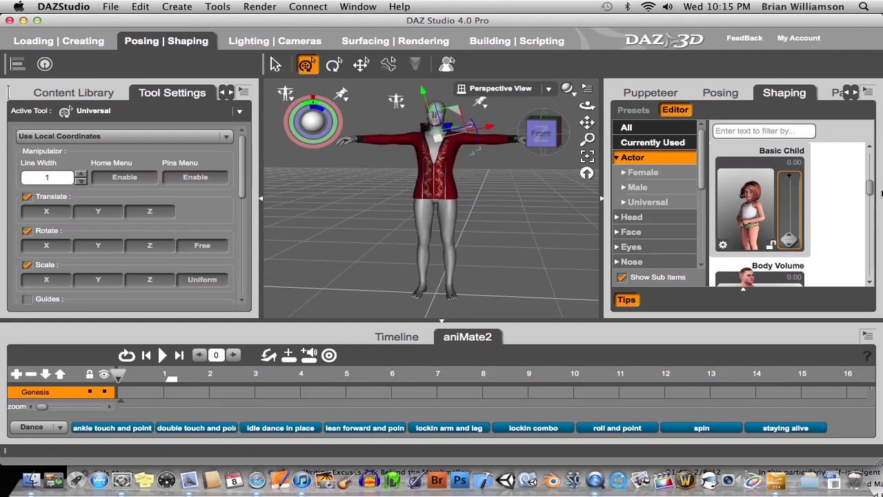
left_click_drag(870, 174, 871, 158)
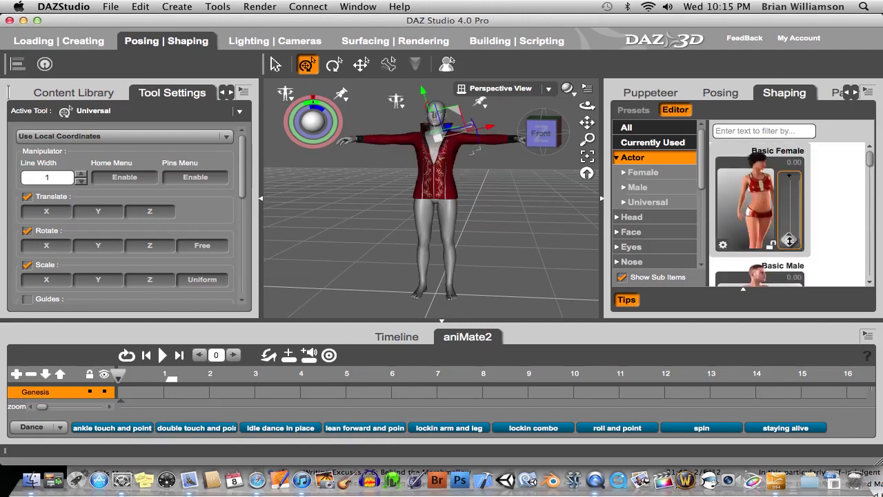
left_click_drag(791, 200, 795, 161)
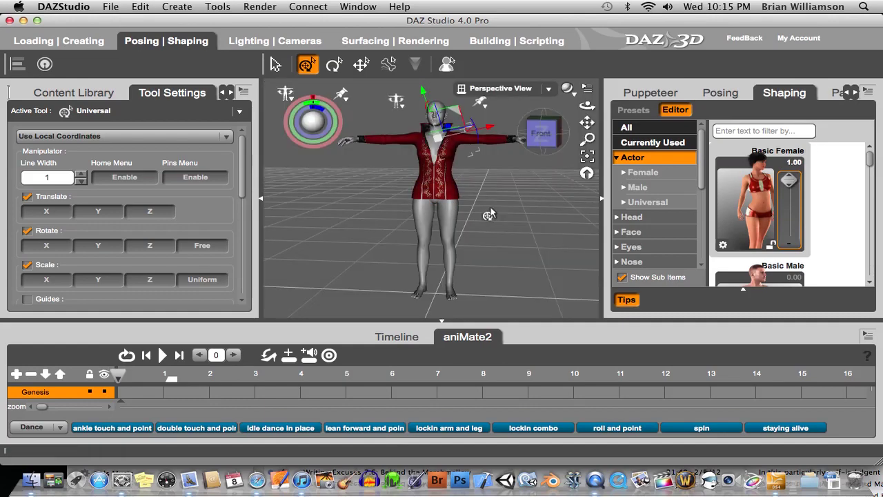
left_click_drag(508, 216, 466, 209, "alt")
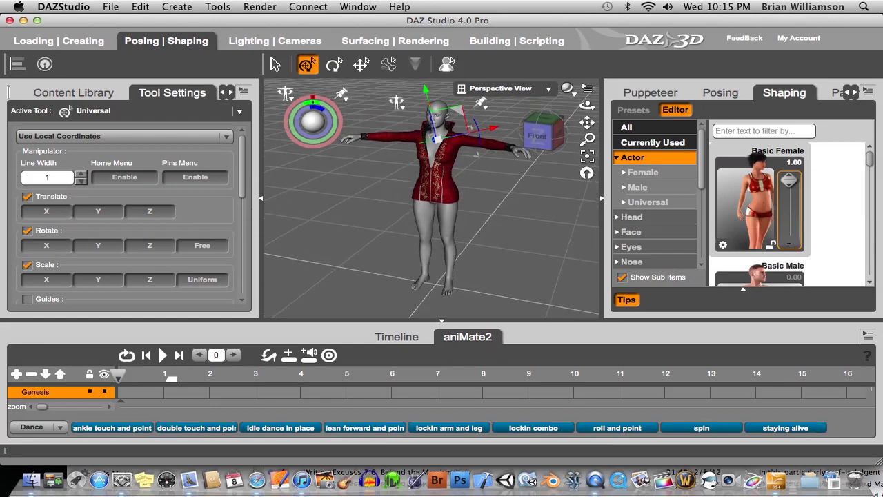
left_click(512, 158)
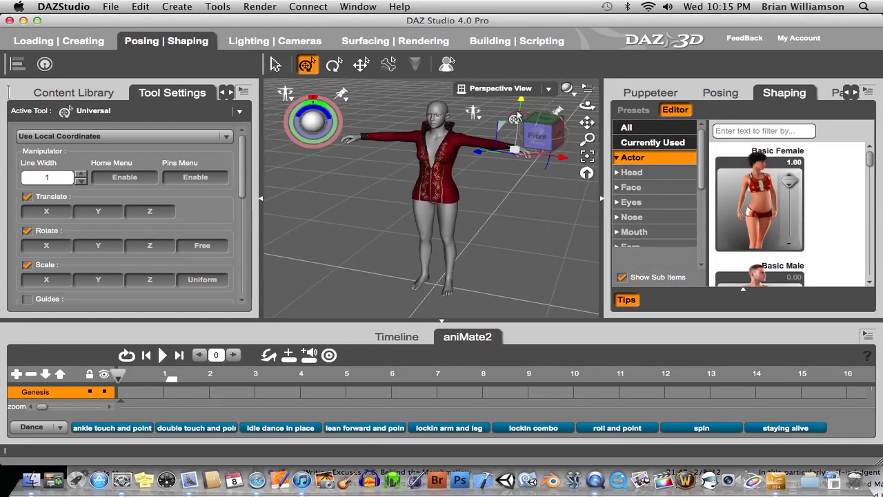
- Drag the right arm down to the figure's side, then reselect Genesis and pick the other hand
left_click_drag(510, 145, 538, 219)
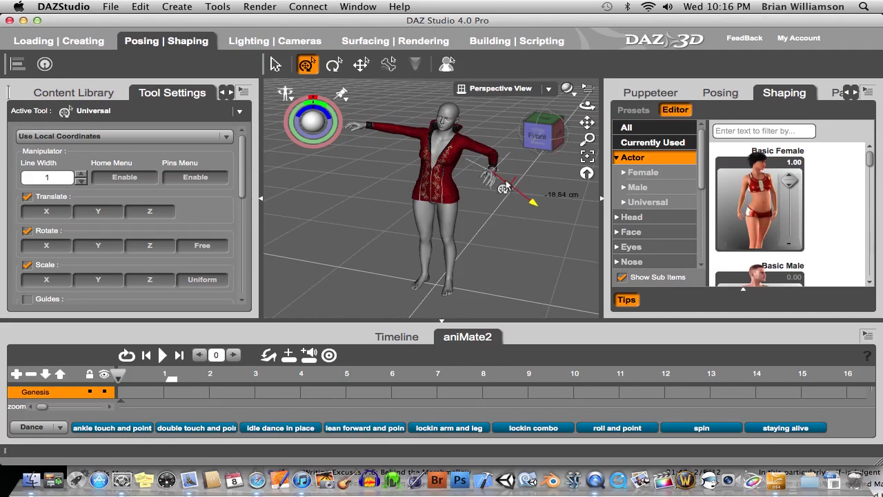
left_click(510, 159)
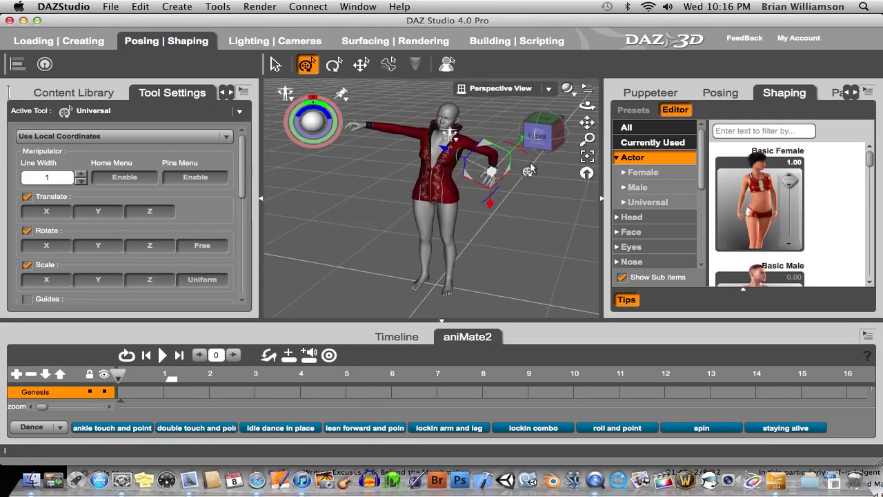
left_click(510, 184)
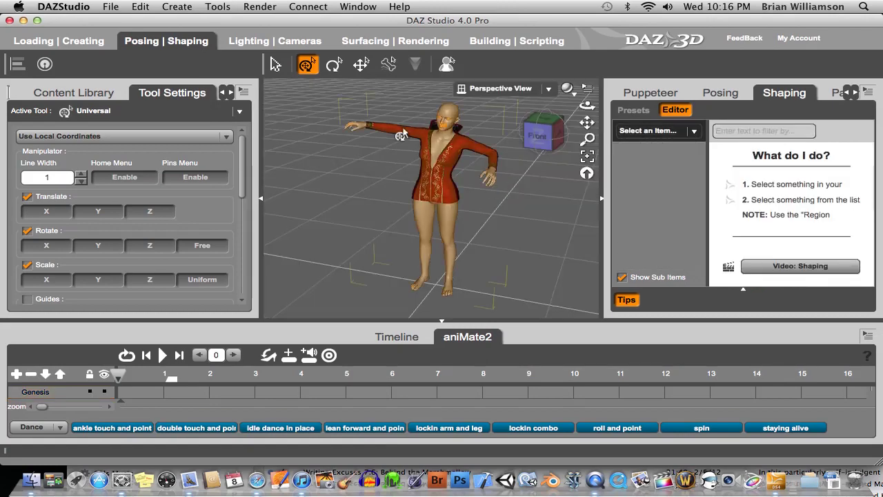
left_click(382, 129)
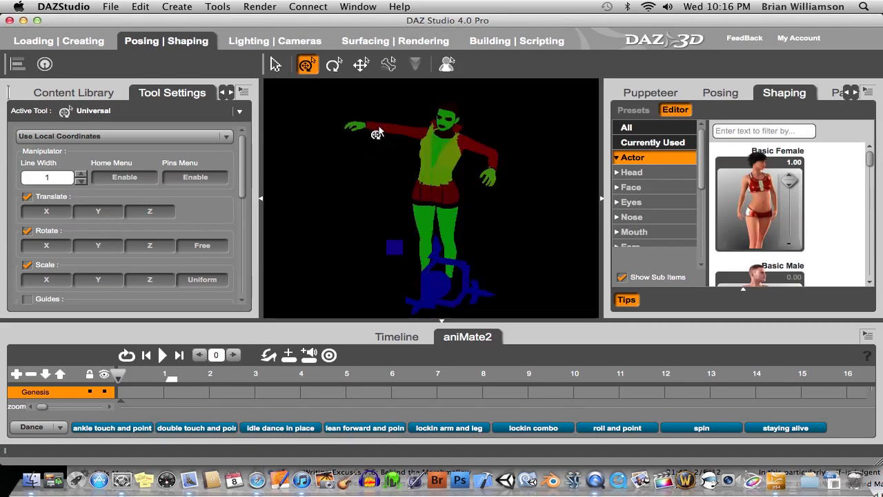
left_click(376, 135)
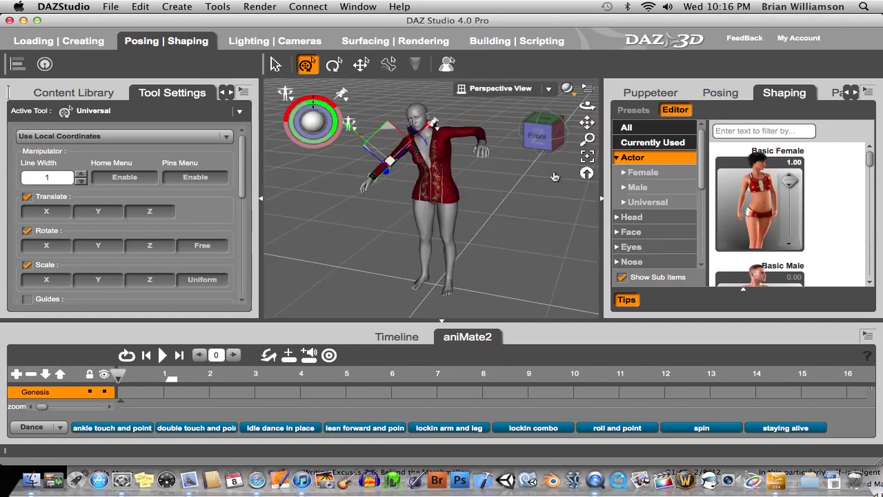
- Switch the viewport draw style to Wire Shaded and select the figure's right hand
right_click(389, 179)
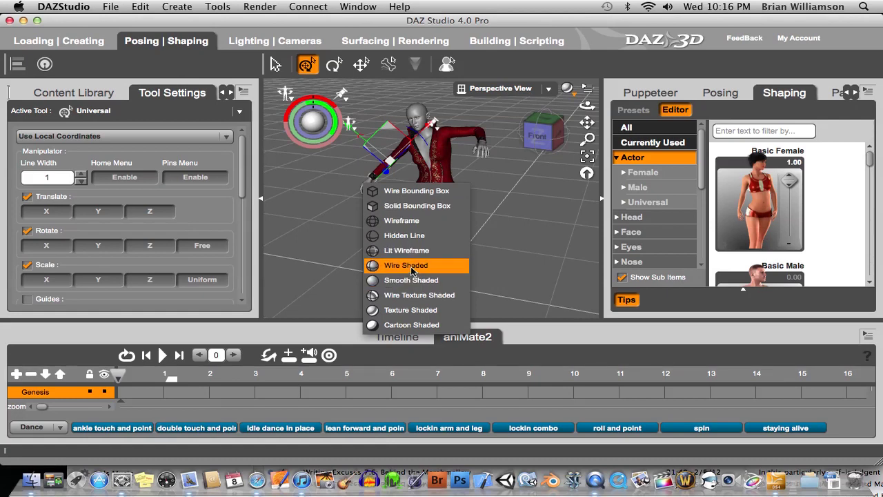
left_click(413, 266)
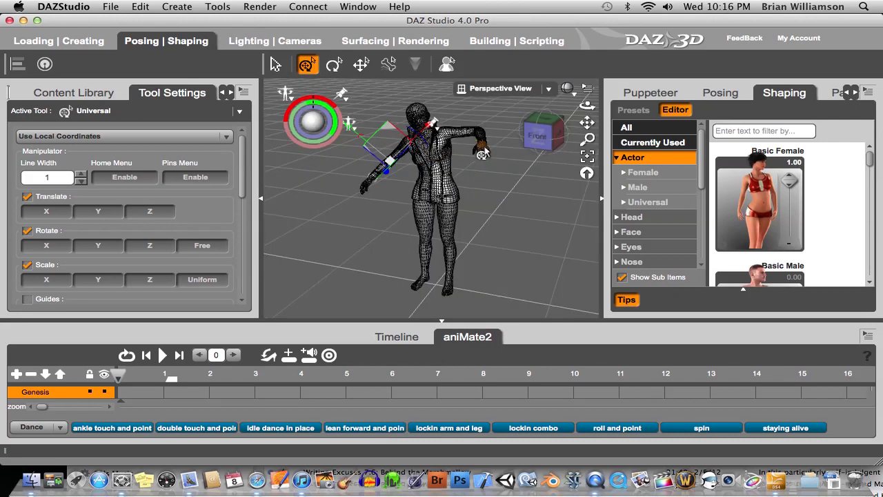
left_click(483, 153)
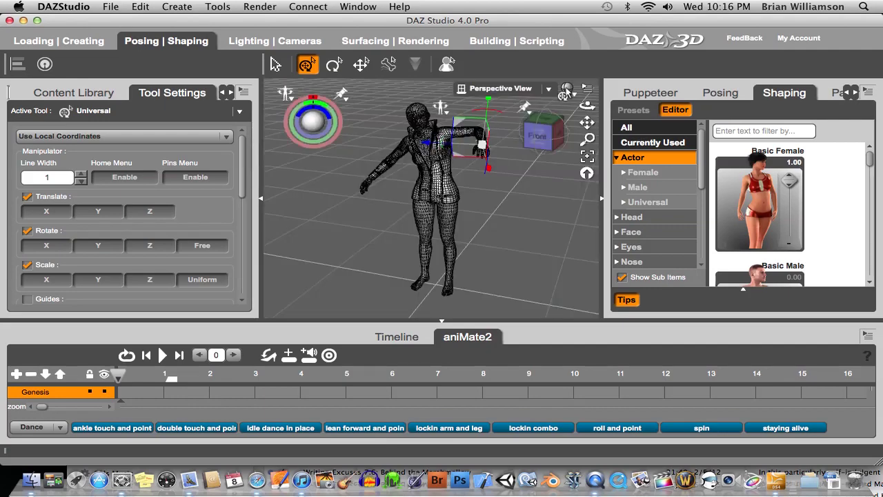
- Change the draw style to Wire Bounding Box, then Solid Bounding Box, and raise the hand
left_click(567, 92)
left_click(583, 92)
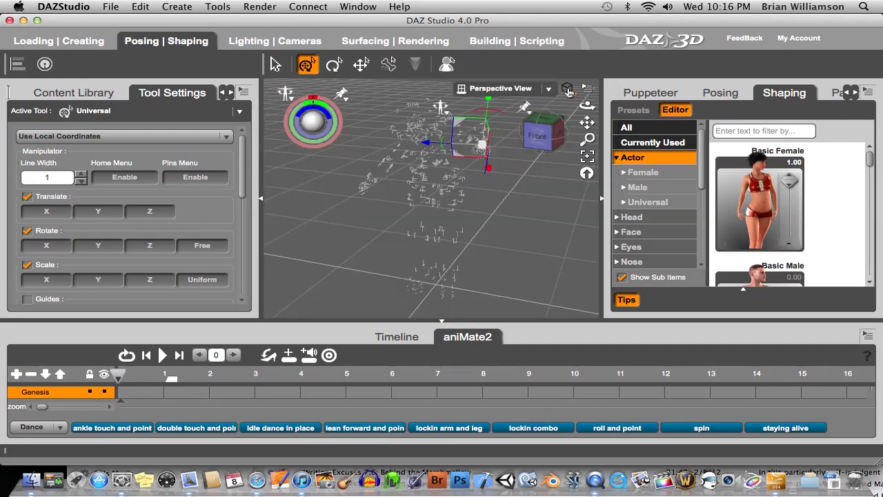
left_click(567, 91)
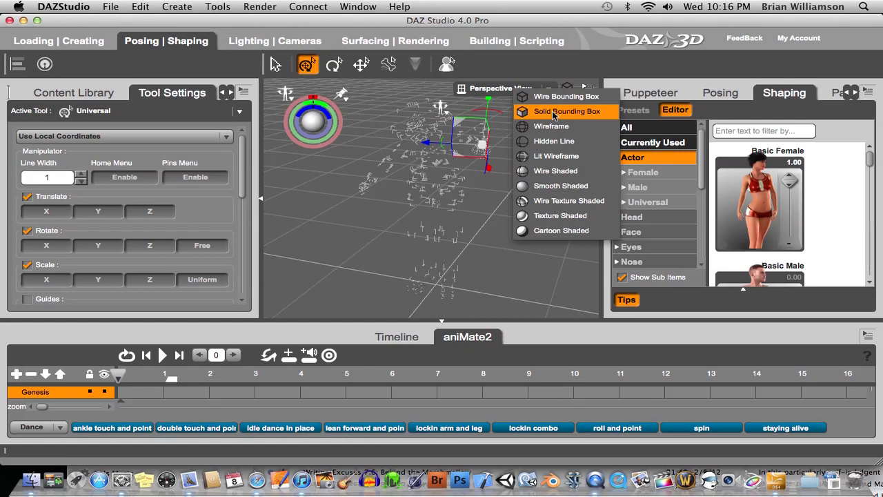
left_click(554, 113)
left_click_drag(486, 152, 485, 129)
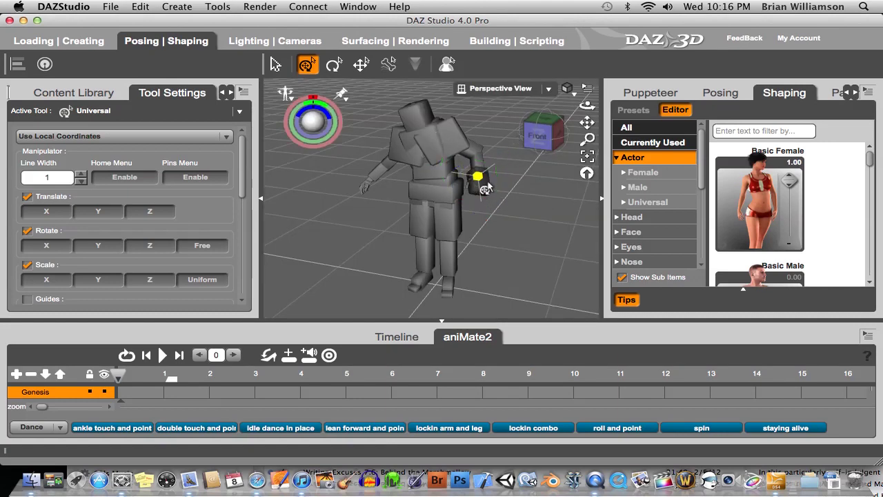
- Reselect Genesis and its right hand, then drag the hand down beside the hip
left_click(483, 187)
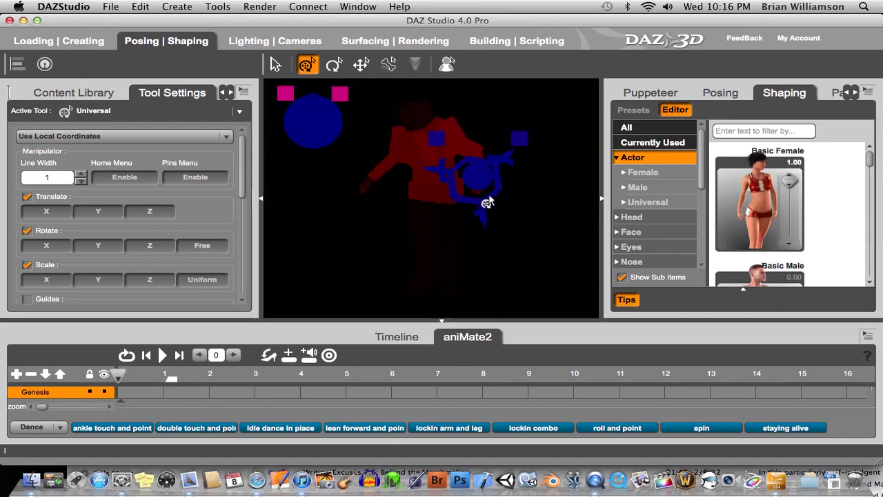
left_click(497, 199)
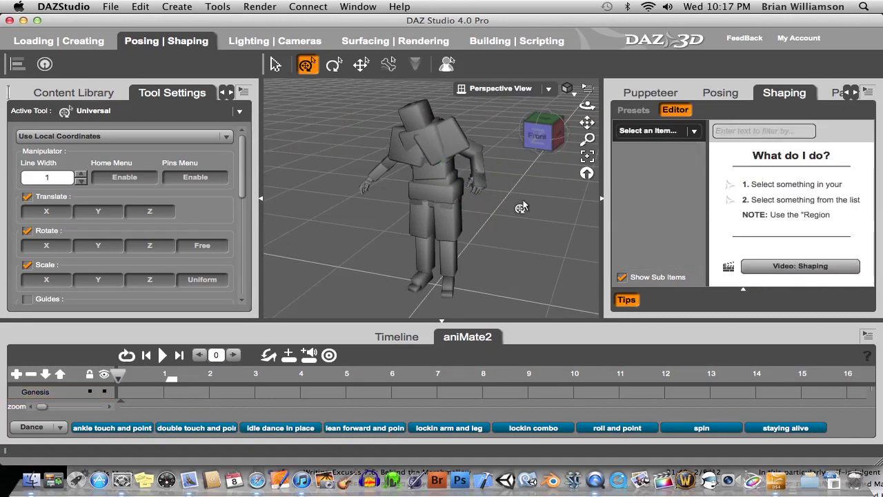
left_click(486, 231)
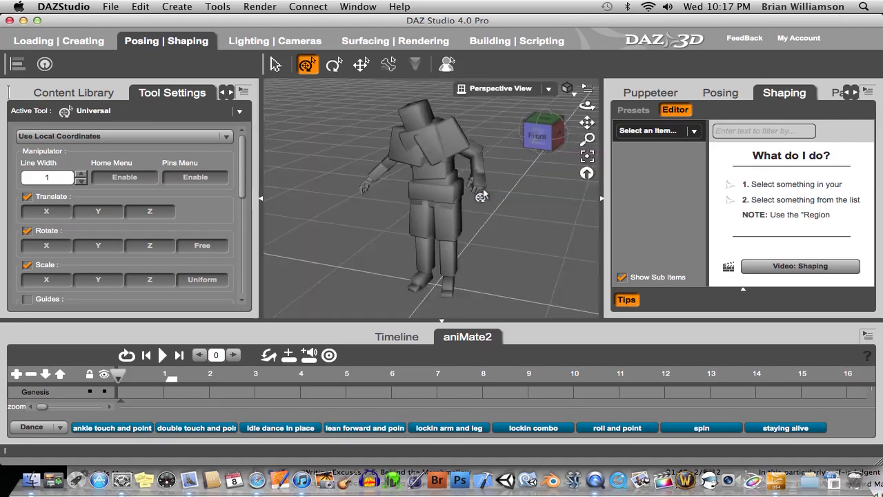
left_click(481, 194)
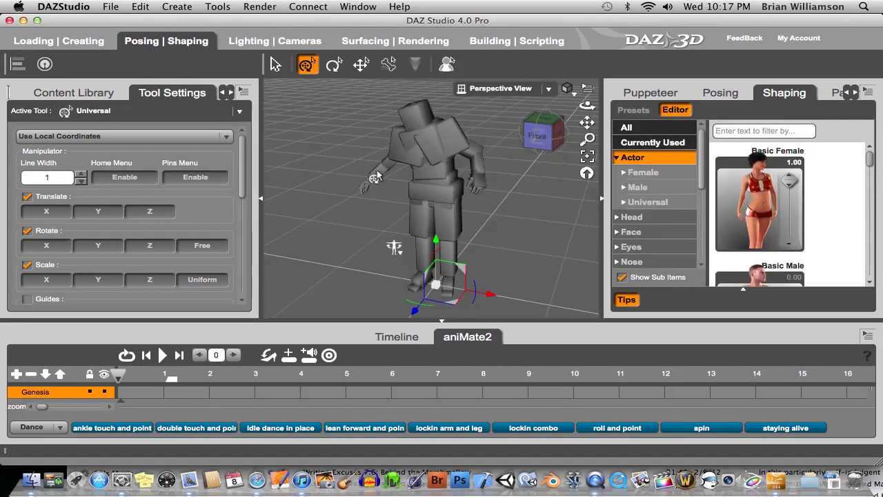
left_click(487, 188)
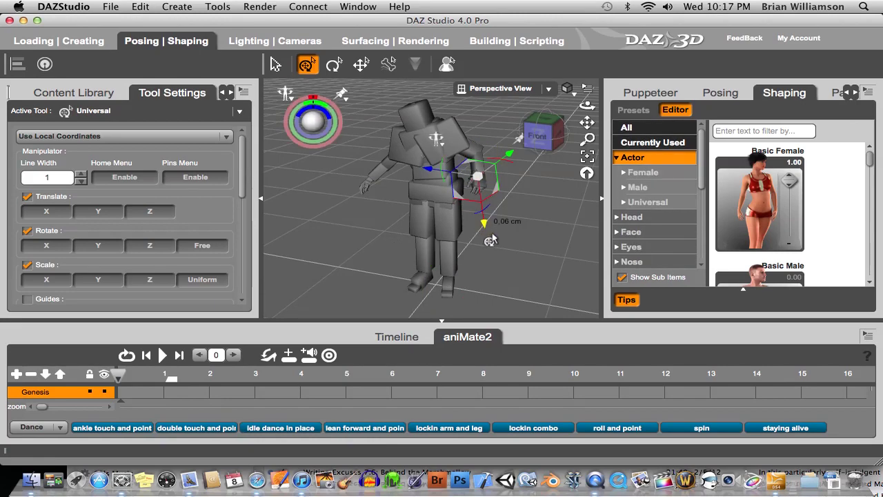
left_click_drag(490, 242, 530, 231)
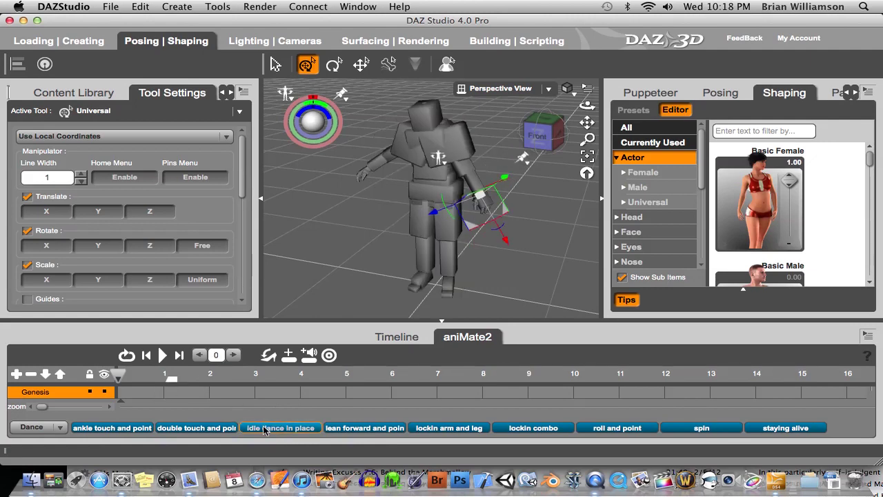
mouse_move(265, 429)
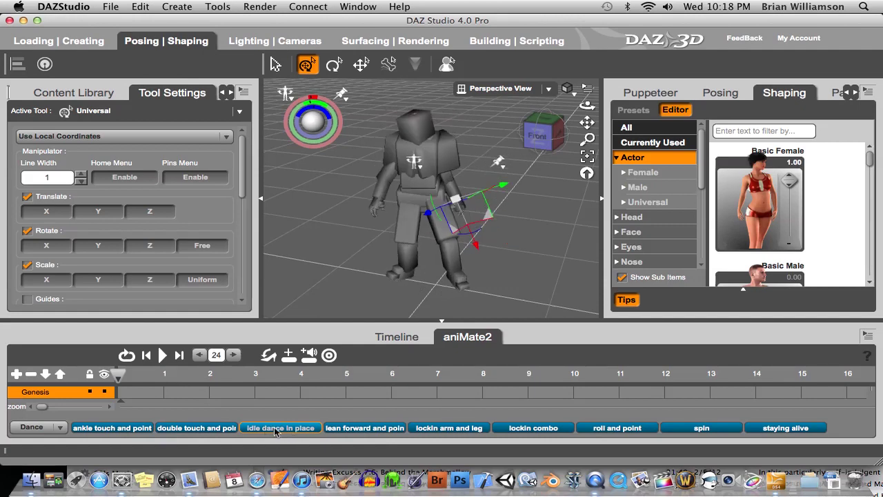
mouse_move(358, 431)
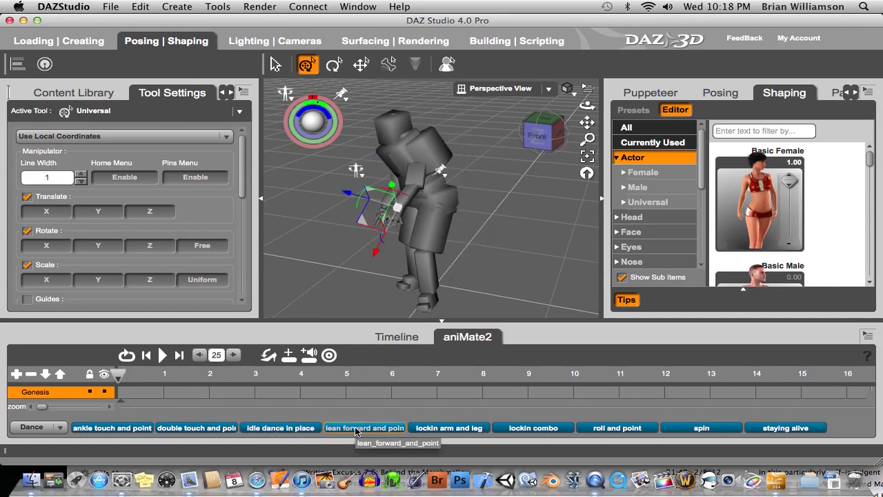
mouse_move(449, 430)
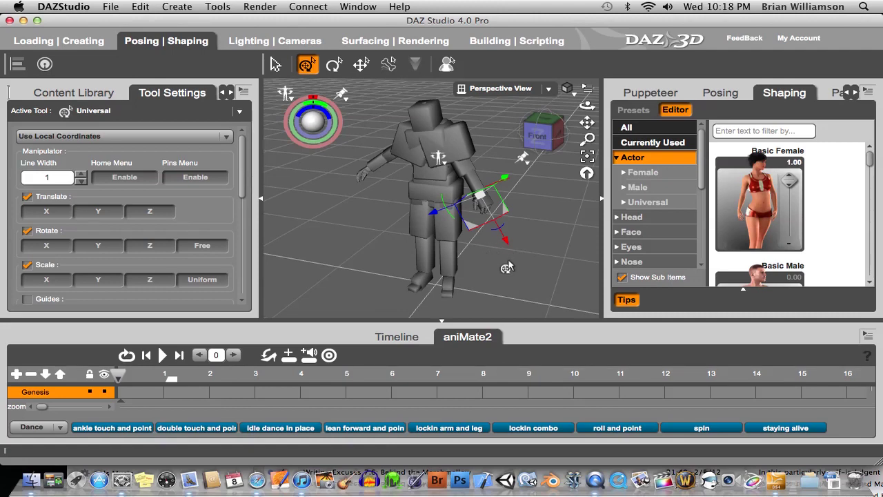
- Bring Safari forward on the DAZ 3D People listings and go to page 2
left_click(256, 481)
scroll(526, 280, "up", 10)
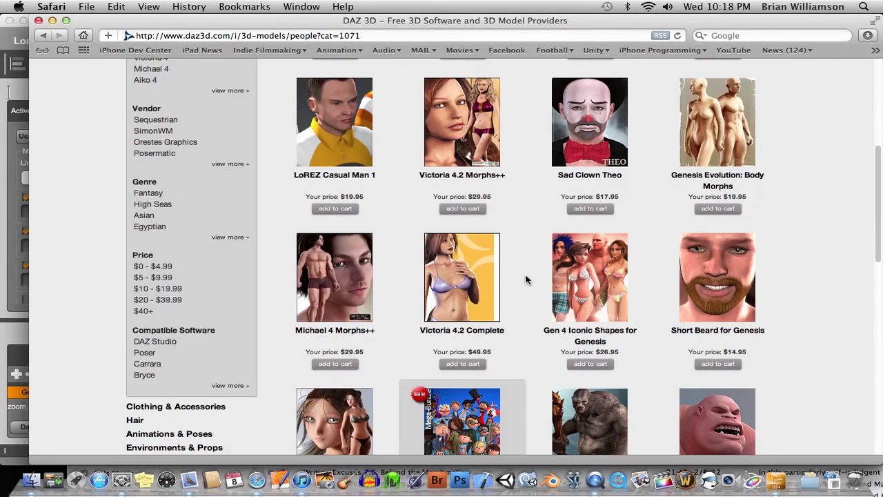
scroll(526, 279, "down", 3)
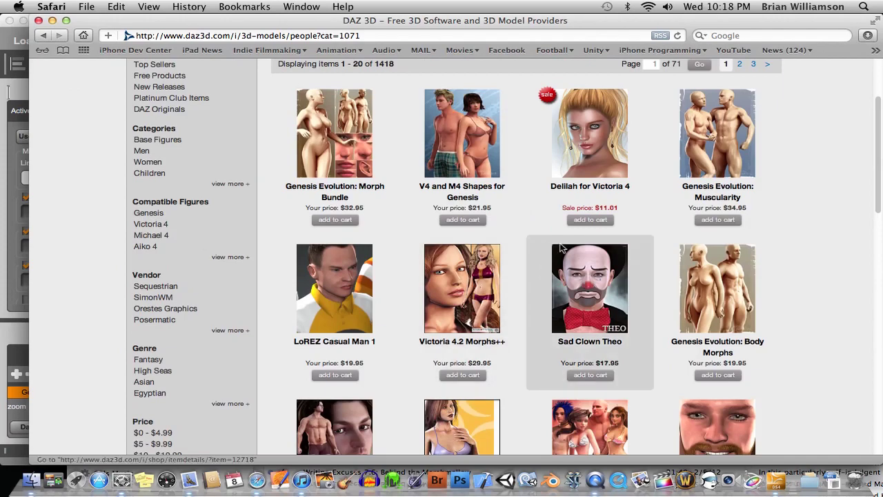
scroll(573, 160, "down", 5)
scroll(580, 166, "down", 7)
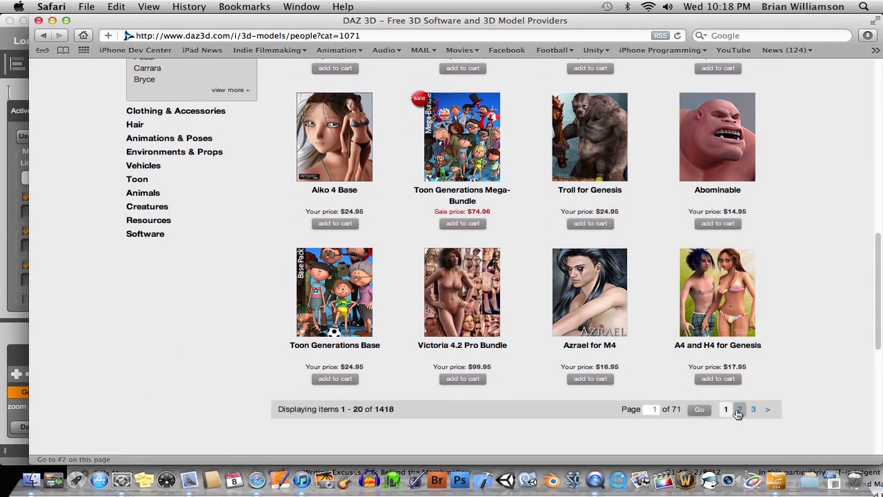
left_click(738, 410)
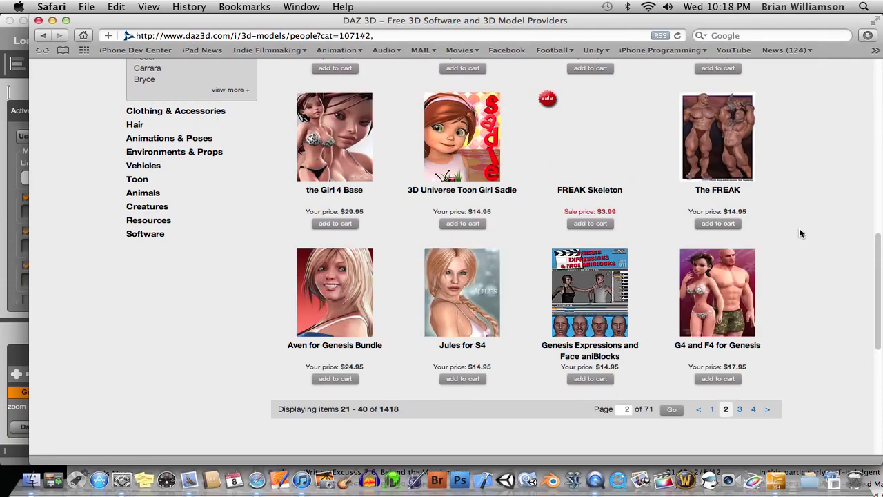
- Advance to page 3 of the People products, items 41 to 60, and browse it
scroll(795, 234, "up", 5)
scroll(790, 235, "up", 3)
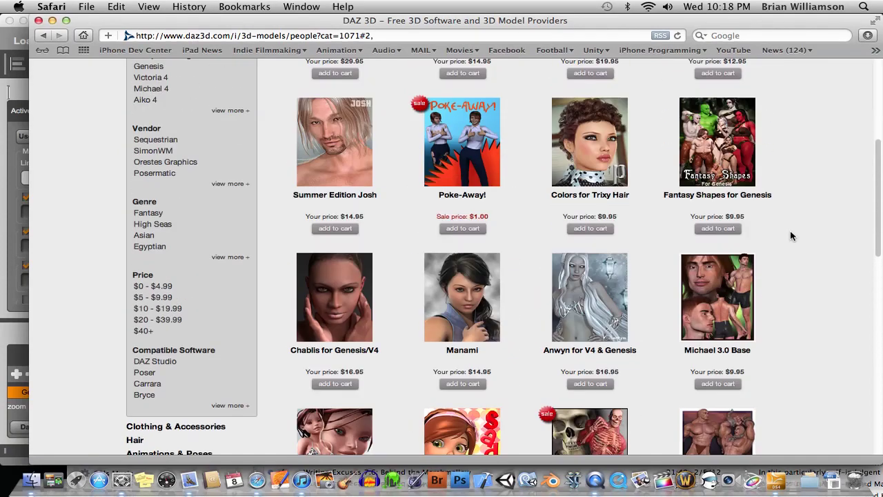
scroll(793, 236, "up", 4)
scroll(794, 239, "up", 4)
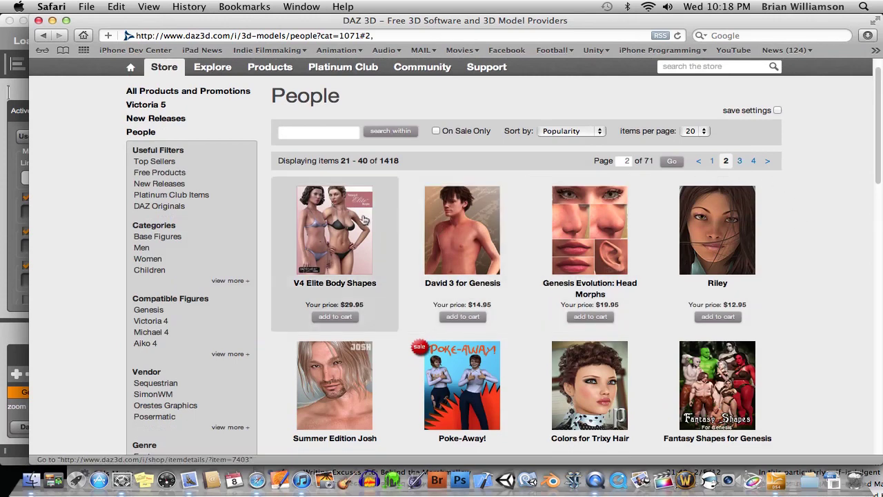
left_click(739, 161)
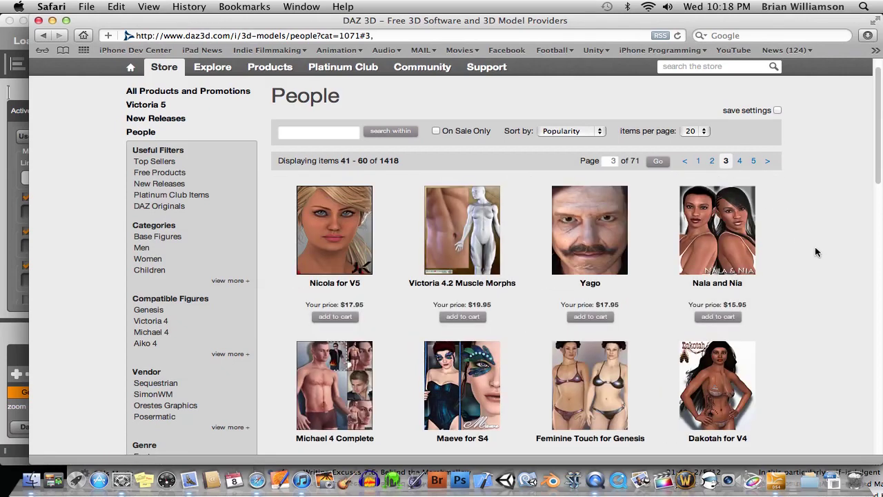
scroll(815, 248, "down", 1)
scroll(816, 246, "down", 3)
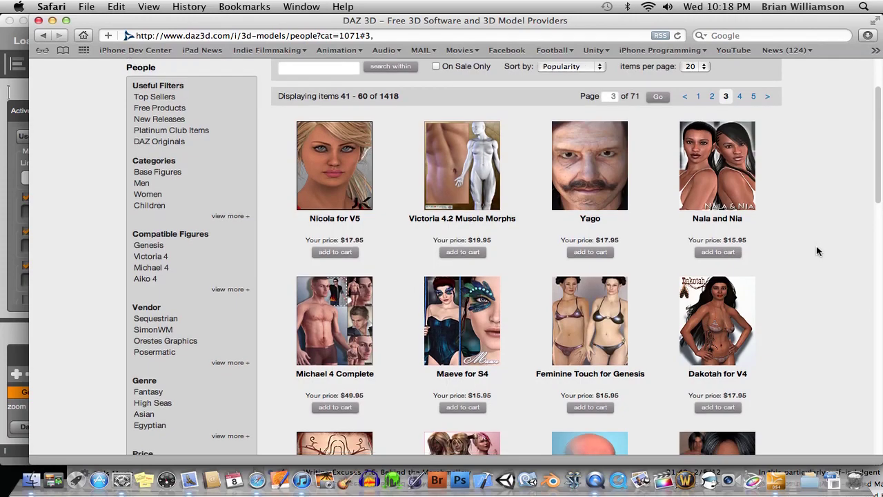
scroll(814, 248, "down", 7)
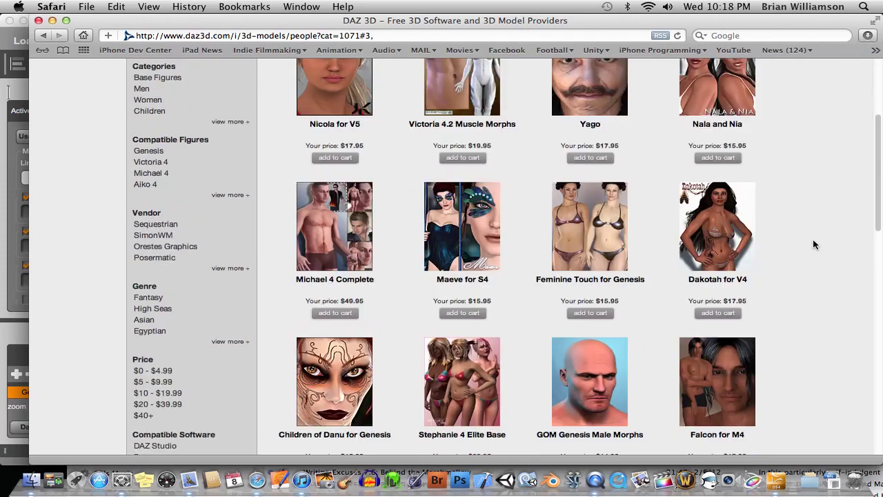
scroll(814, 244, "down", 2)
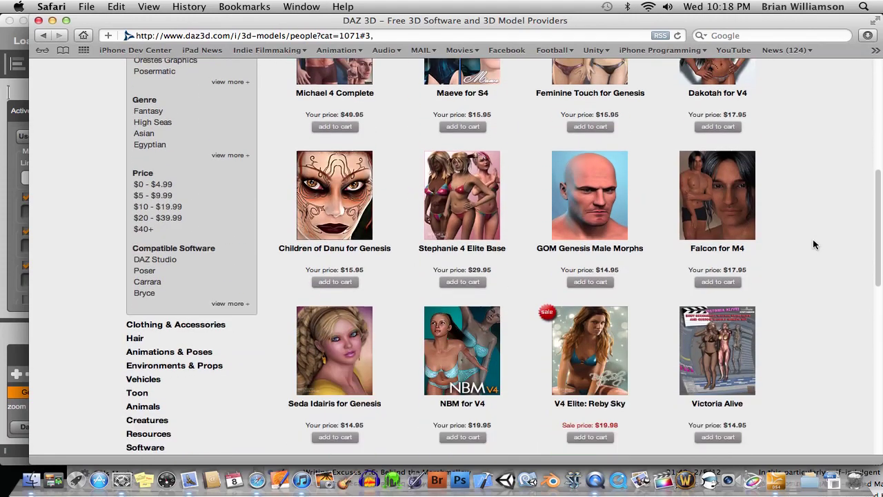
scroll(813, 244, "up", 1)
- Load dragonmoonpress.com in a new tab and scroll through its home page
key("super+t")
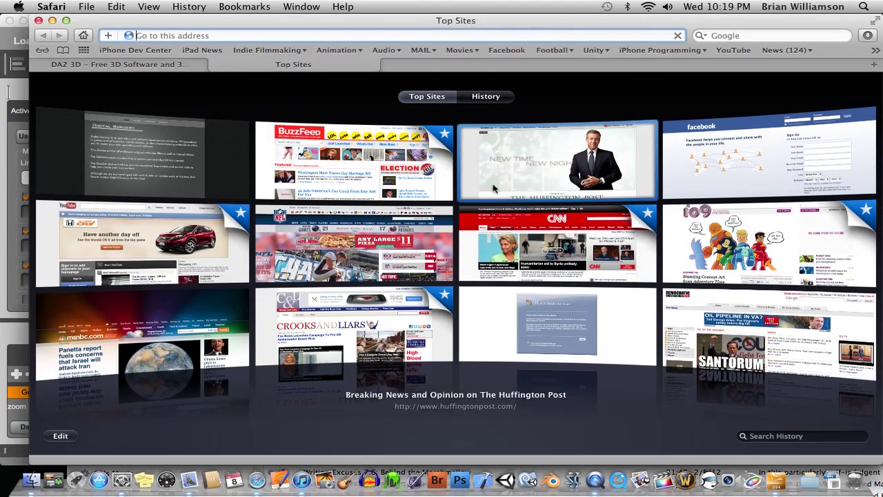
type("drago")
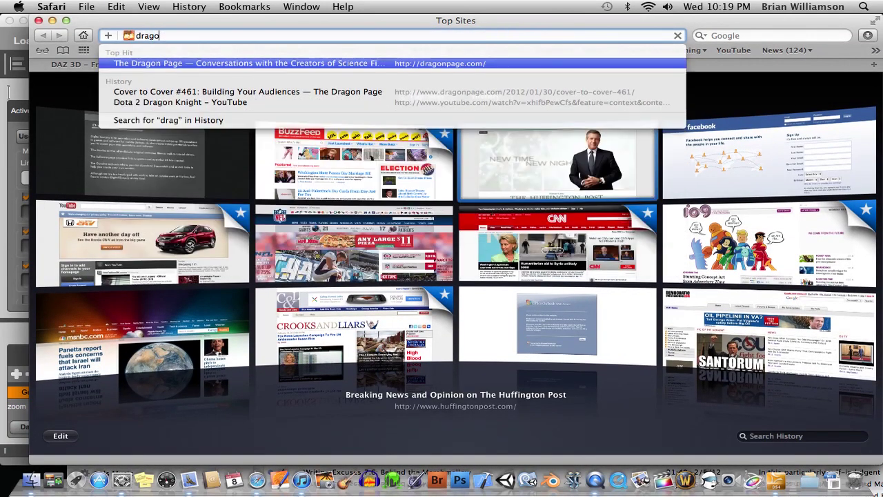
type("nmoo")
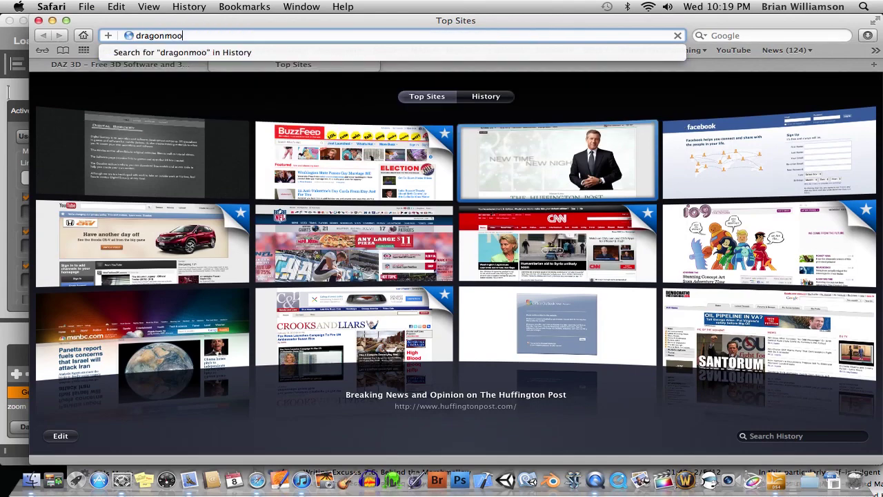
type("npress.com")
key("Return")
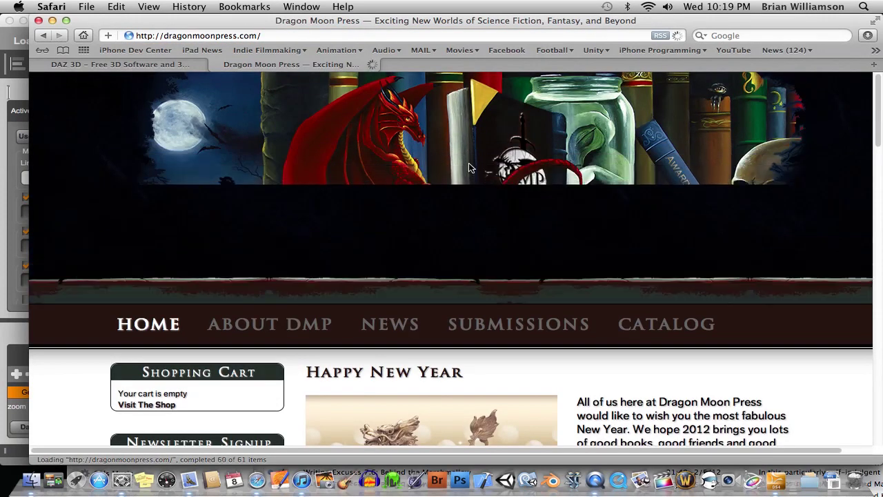
scroll(562, 170, "down", 5)
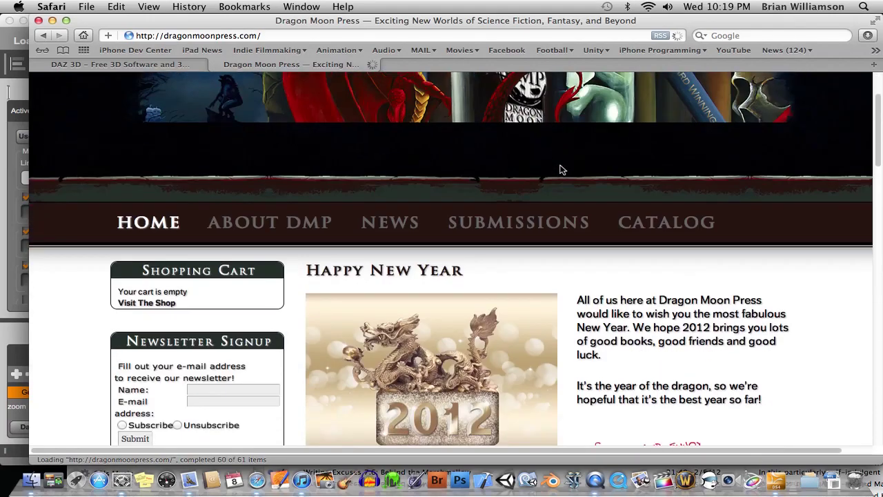
scroll(560, 169, "down", 10)
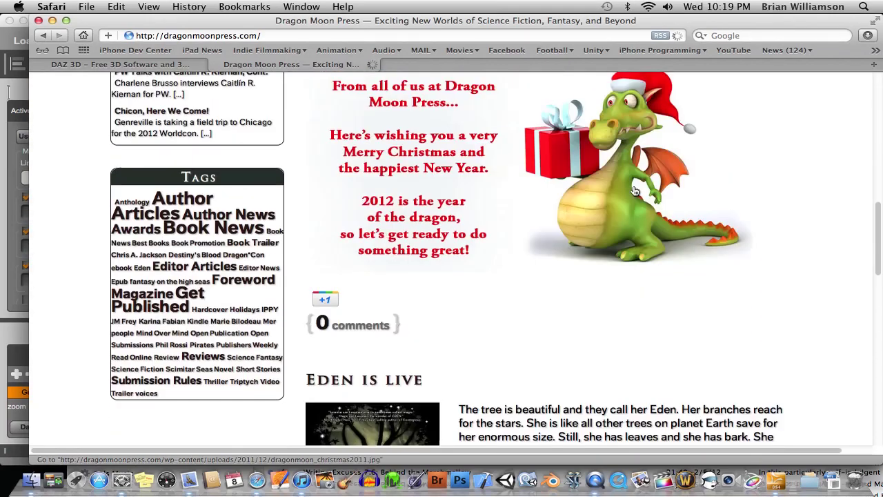
scroll(632, 190, "up", 15)
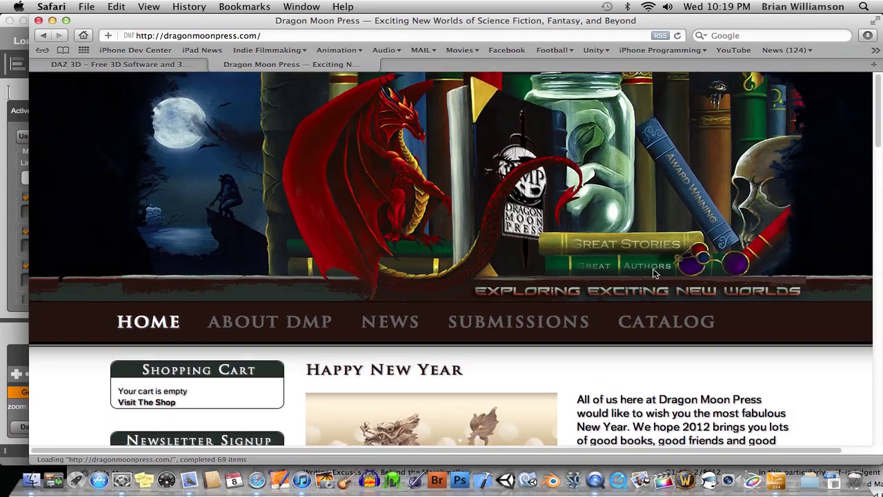
scroll(654, 273, "down", 1)
- Open the Dragon Moon Press CATALOG and scroll through the first page of books
left_click(654, 307)
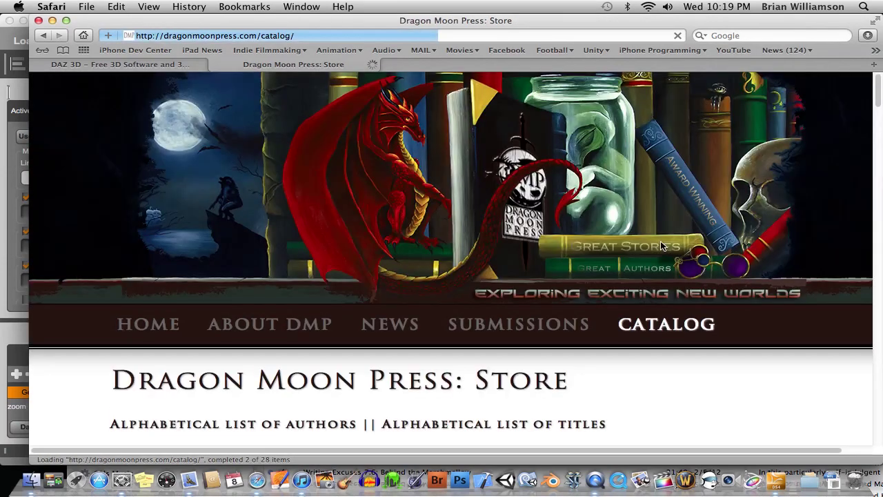
scroll(640, 228, "down", 5)
scroll(639, 234, "down", 5)
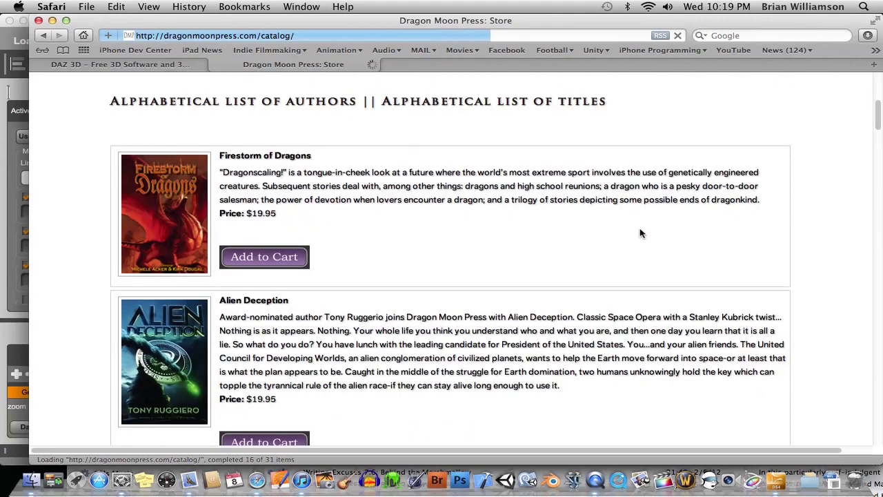
scroll(641, 233, "down", 15)
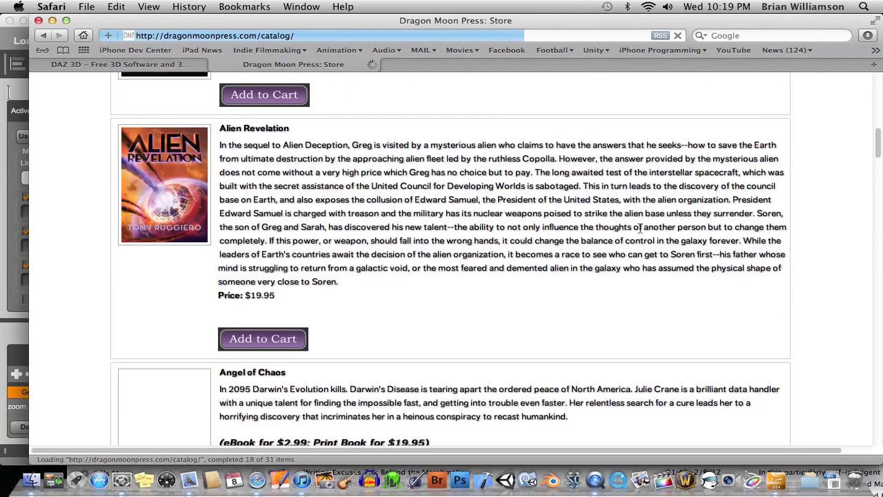
scroll(641, 229, "down", 3)
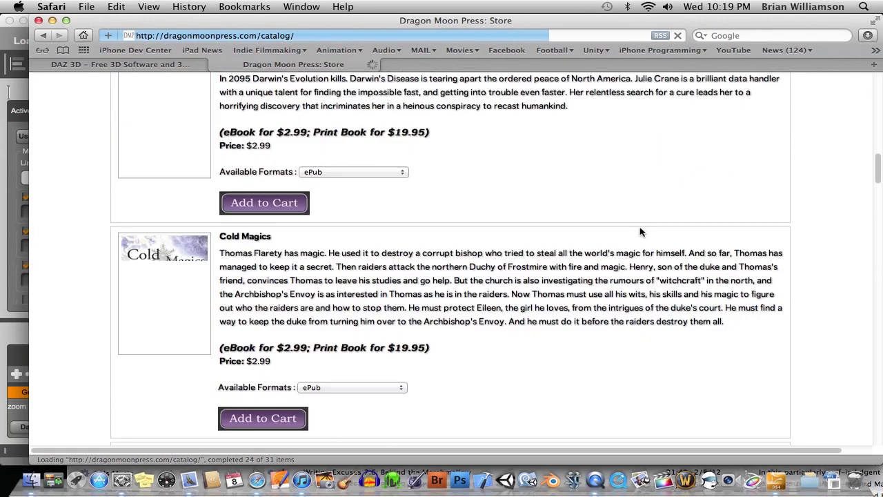
scroll(639, 233, "down", 10)
scroll(641, 233, "down", 20)
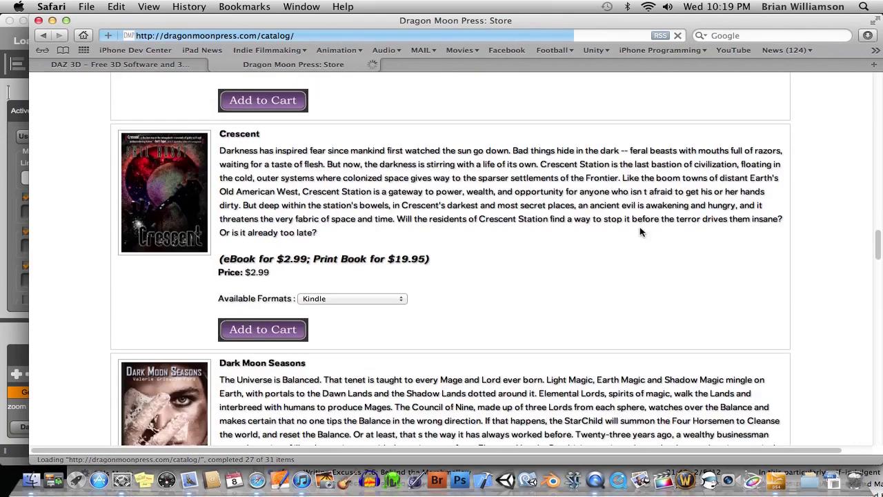
scroll(640, 233, "down", 8)
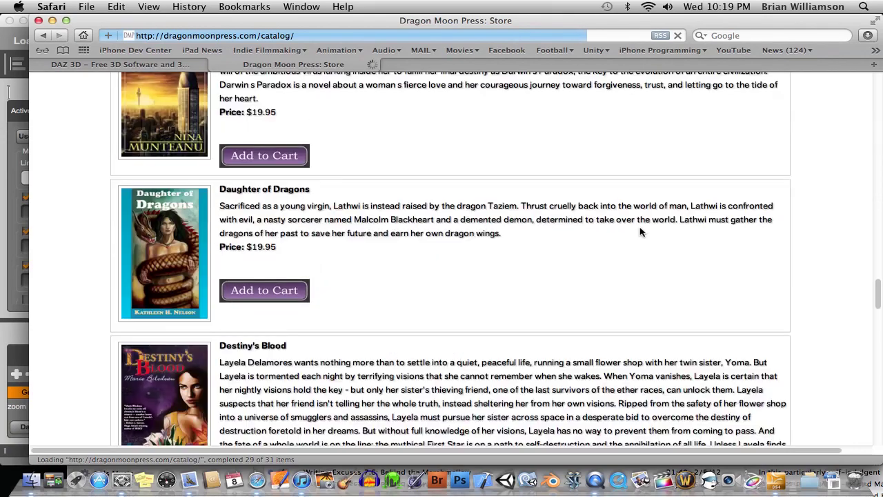
scroll(641, 232, "down", 20)
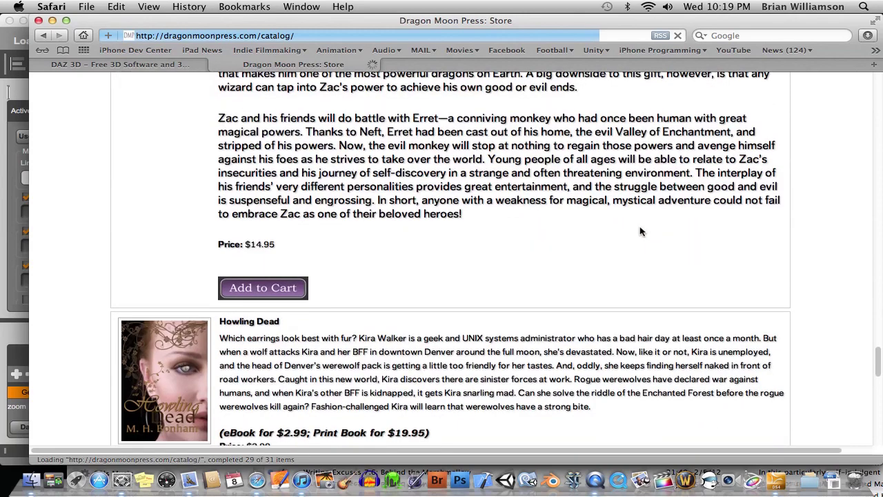
scroll(640, 232, "down", 20)
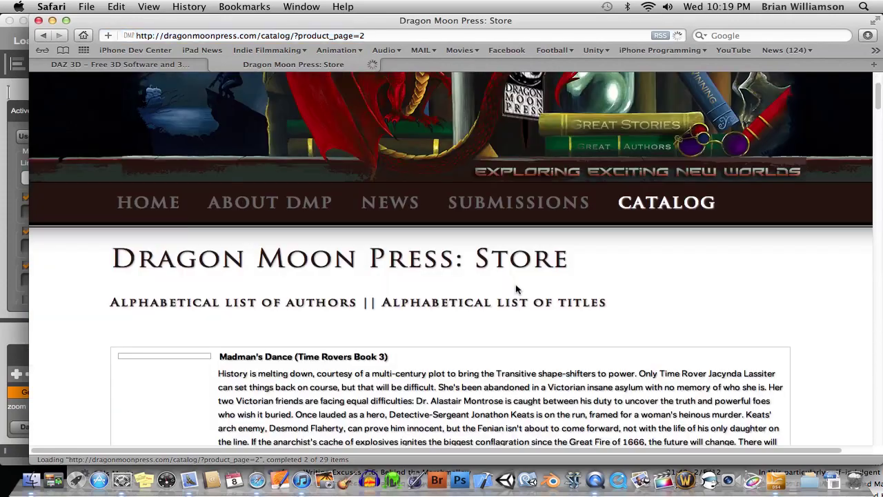
scroll(532, 290, "down", 15)
scroll(532, 289, "down", 15)
scroll(532, 289, "down", 20)
scroll(194, 414, "down", 20)
scroll(277, 345, "down", 20)
scroll(269, 356, "down", 20)
scroll(269, 358, "down", 2)
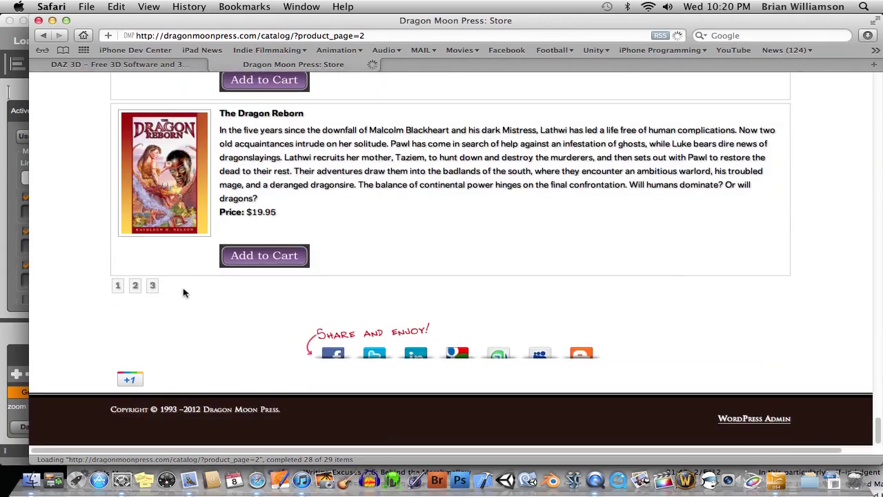
- Go to catalog page 3 and browse titles such as Triptych and Twilight of the Fifth Sun
left_click(152, 285)
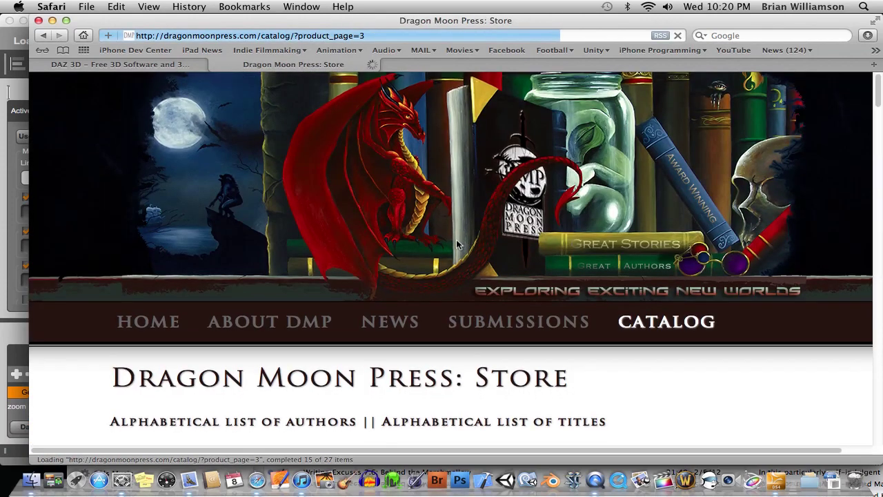
scroll(456, 241, "down", 15)
scroll(456, 245, "down", 15)
scroll(456, 242, "down", 15)
scroll(455, 243, "down", 12)
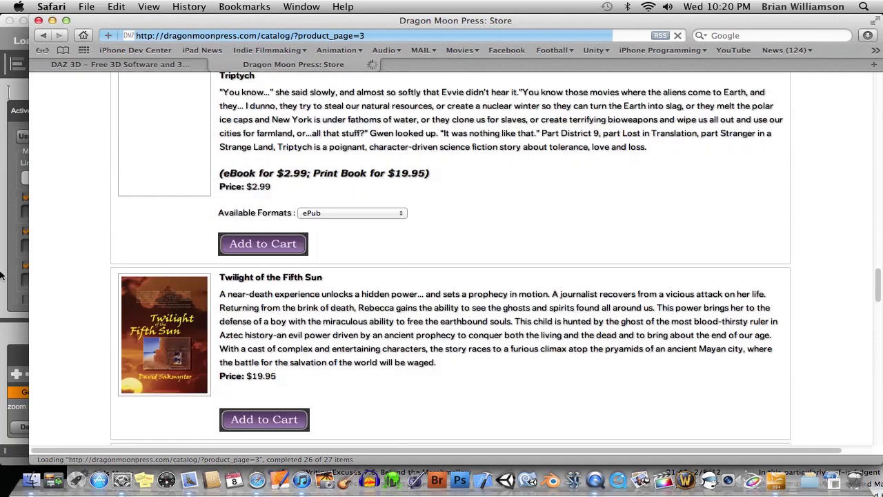
- Switch back to DAZ Studio and close the Genesis scene, bringing up the save-changes prompt
left_click(1, 275)
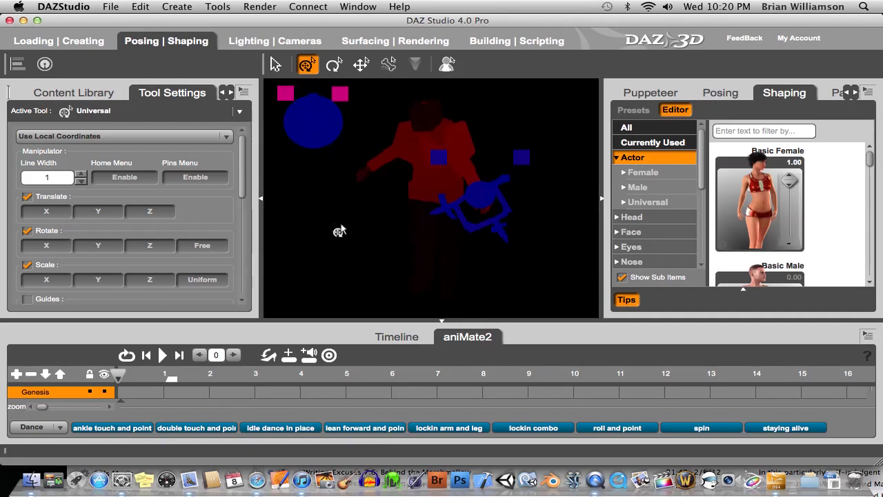
key("super+n")
- Discard the scene without saving, then launch Bryce.app from Applications > DAZ 3D
left_click(445, 248)
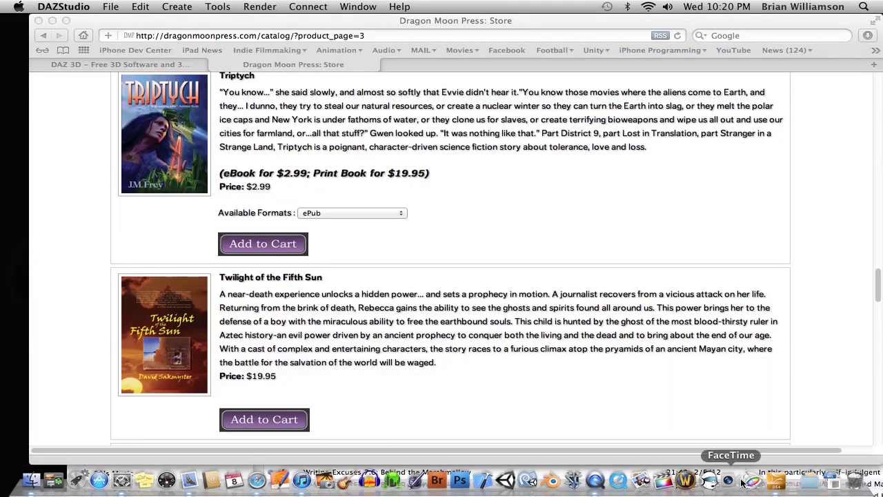
left_click(807, 483)
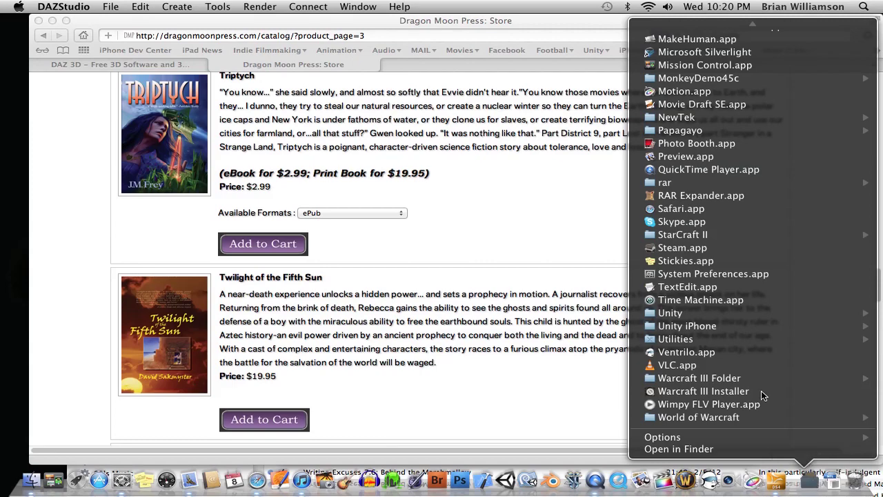
scroll(777, 275, "up", 10)
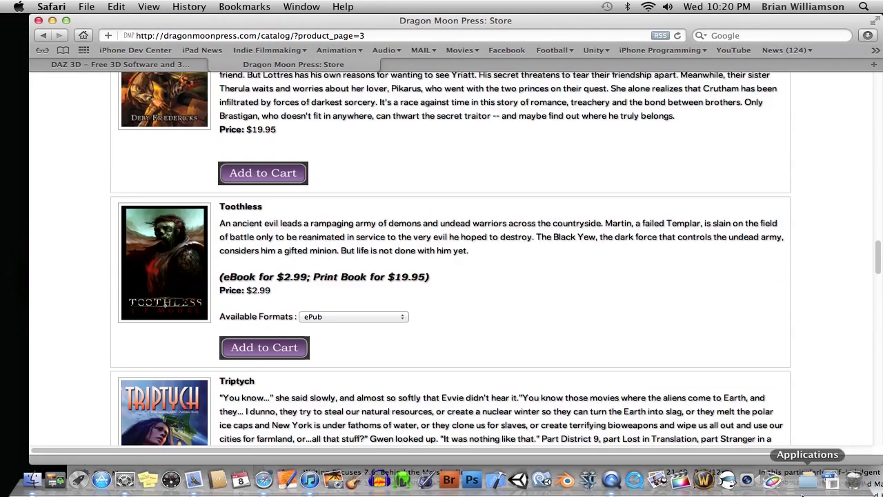
left_click(802, 492)
scroll(807, 386, "up", 10)
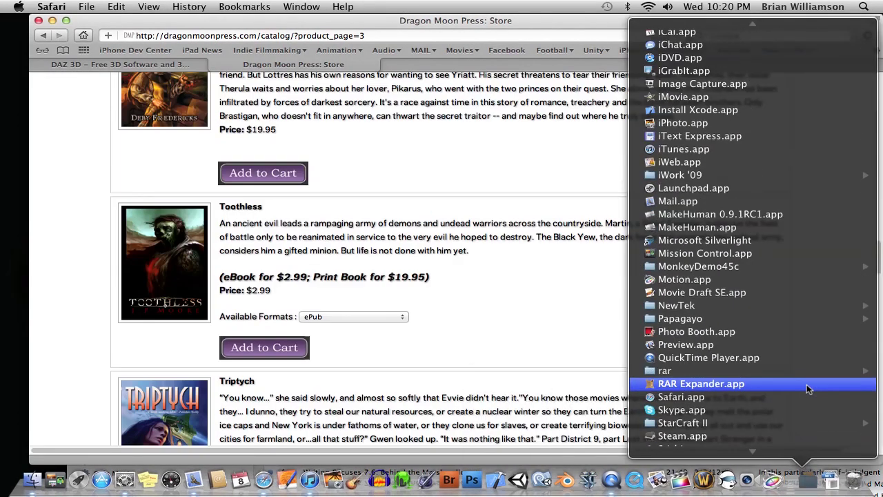
scroll(804, 385, "up", 8)
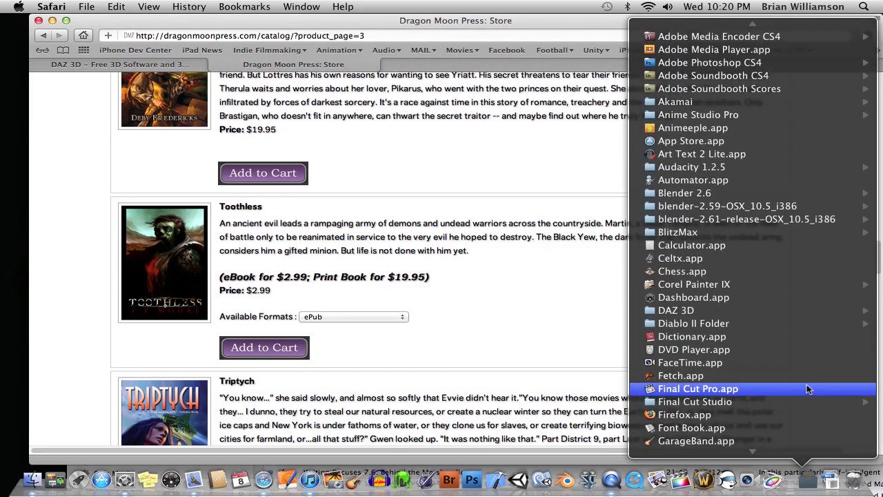
mouse_move(705, 288)
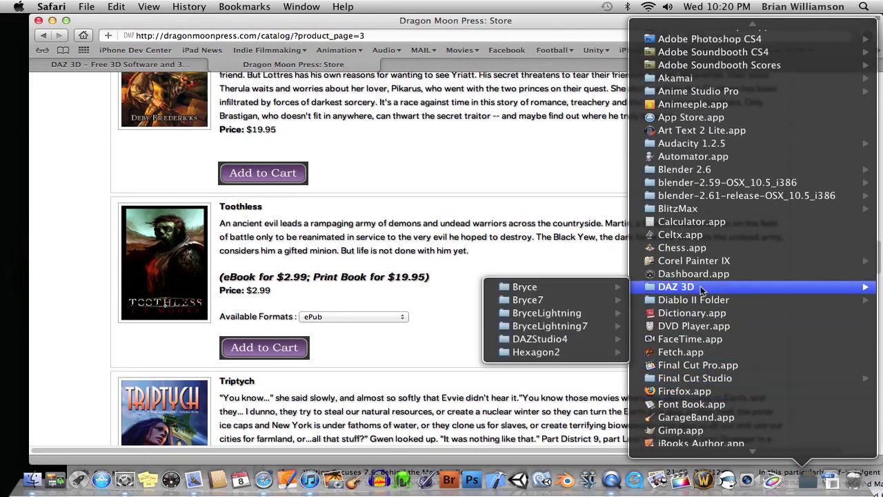
mouse_move(577, 286)
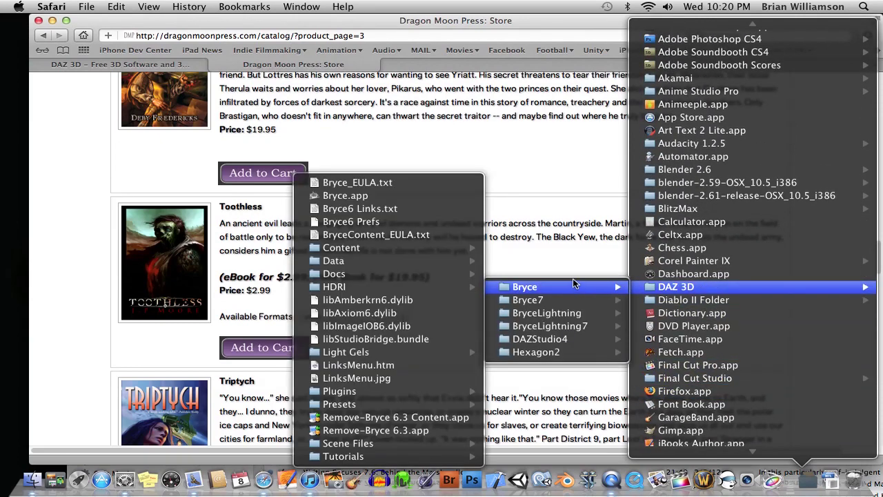
left_click(345, 195)
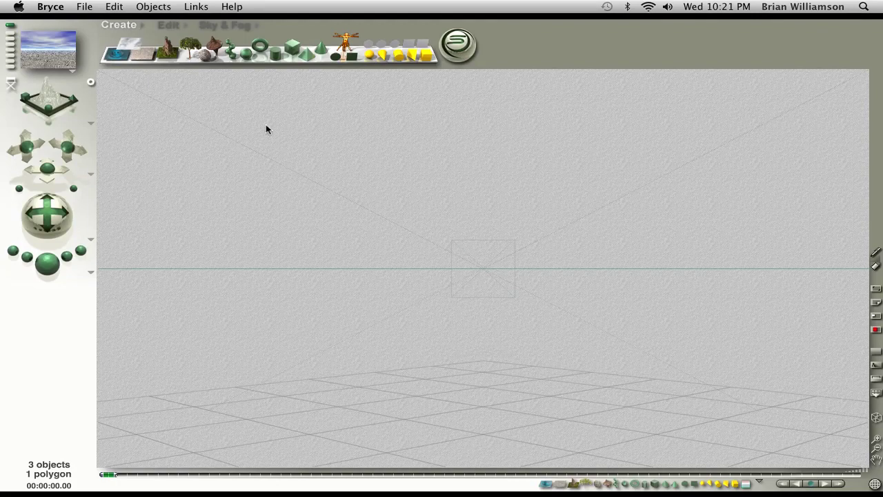
- Add a terrain, enlarge it into a taller mountain, and move it lower and farther back
left_click(166, 51)
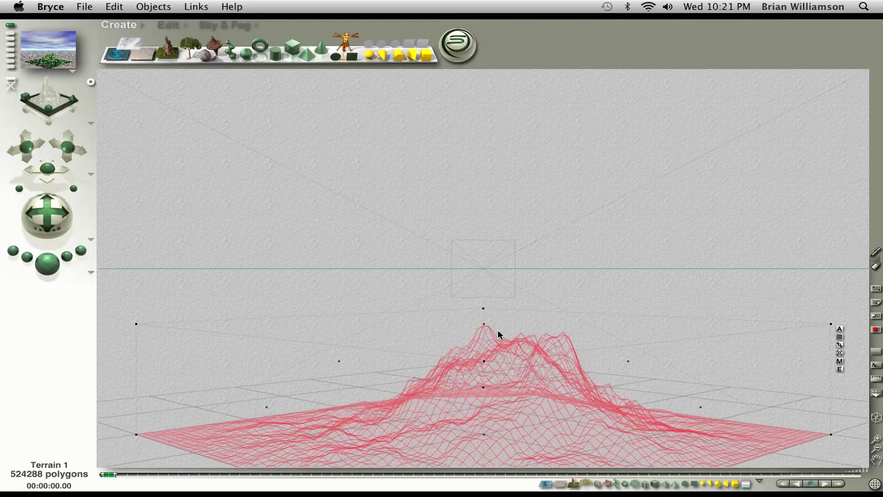
left_click_drag(489, 316, 531, 269)
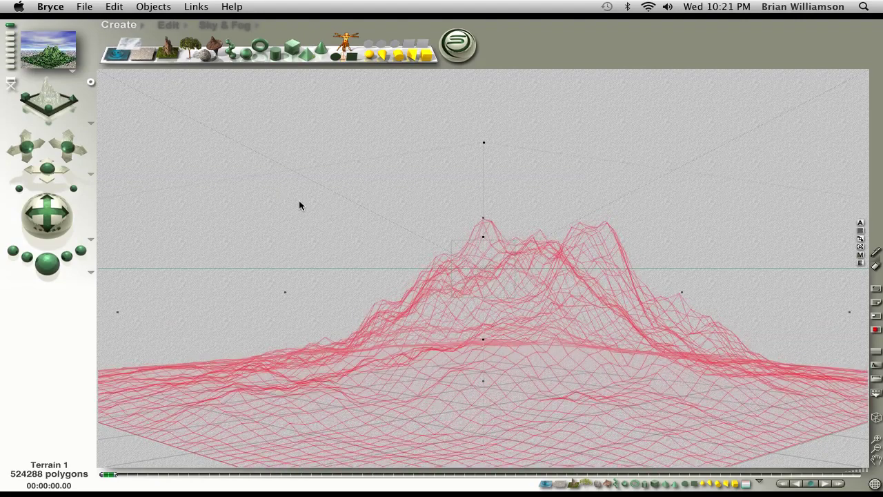
left_click(469, 240)
left_click(543, 280)
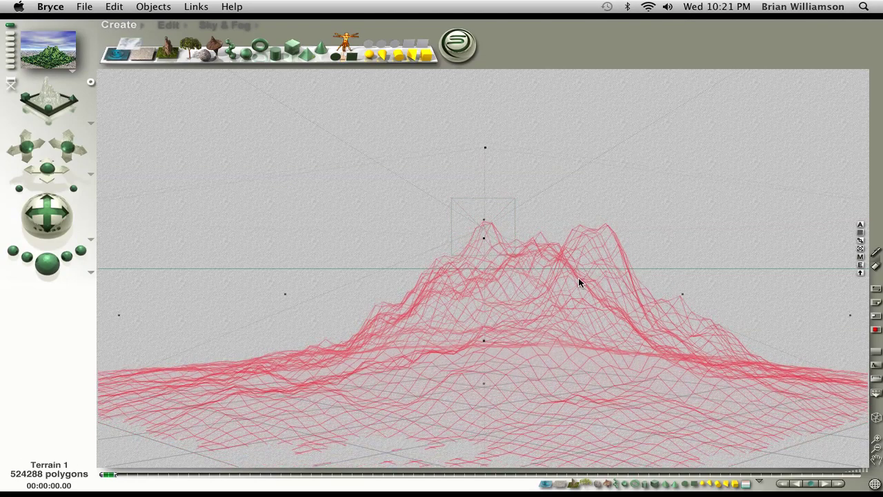
left_click_drag(578, 282, 567, 309)
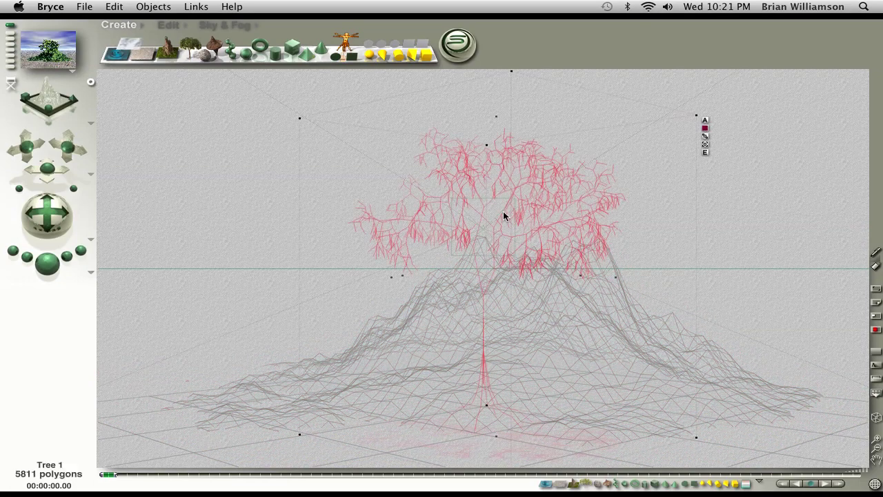
- Add a tree, shrink it, and place it at the mountain's left foot
left_click_drag(504, 209, 336, 205)
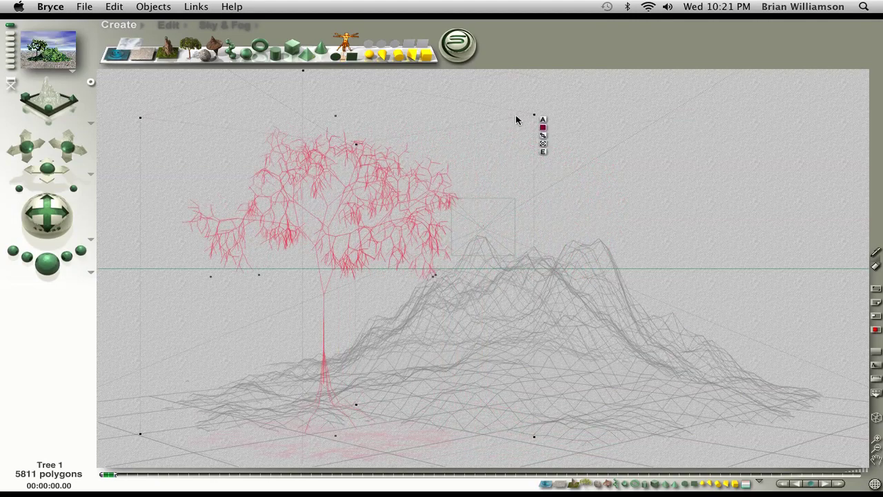
left_click_drag(534, 115, 486, 142)
left_click_drag(216, 358, 324, 336)
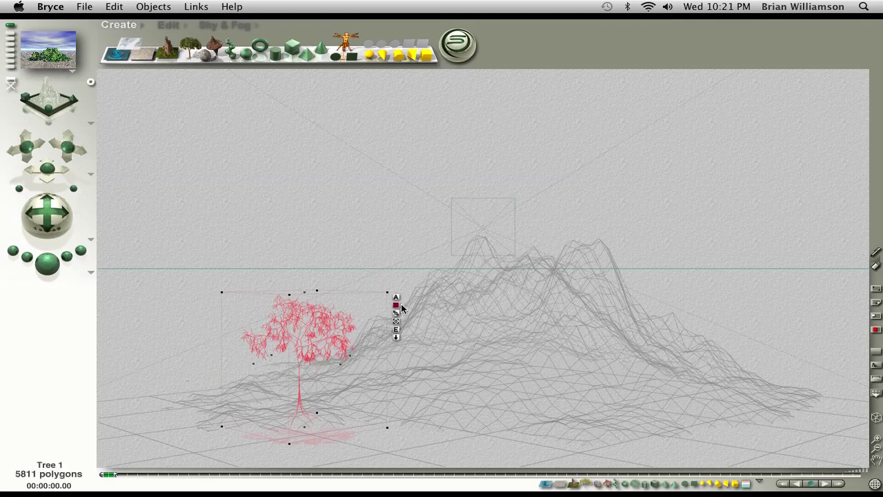
- Orbit the camera to view from above and move Tree 1 onto the mountain's lower left slope
left_click(376, 283)
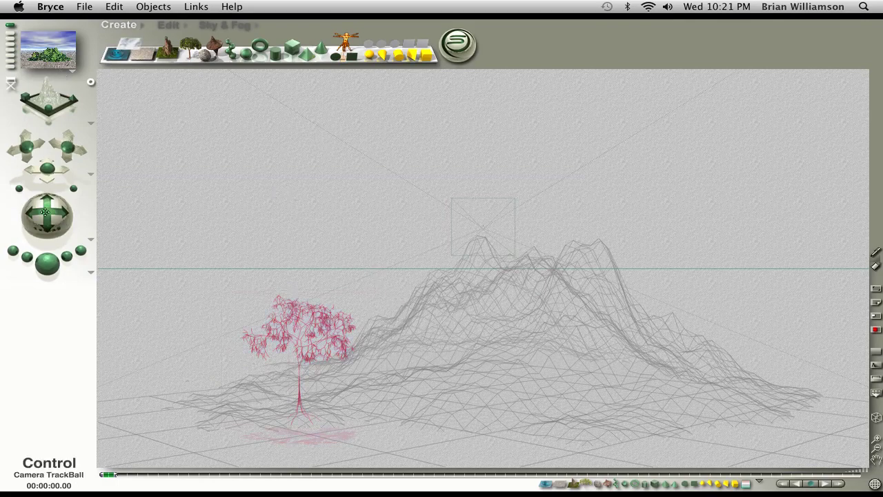
left_click_drag(47, 214, 45, 233)
left_click(435, 338)
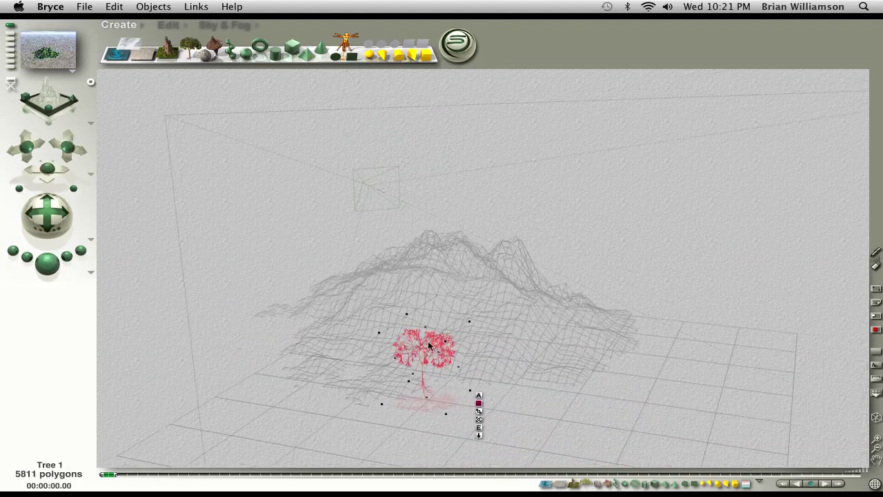
left_click_drag(425, 346, 369, 326)
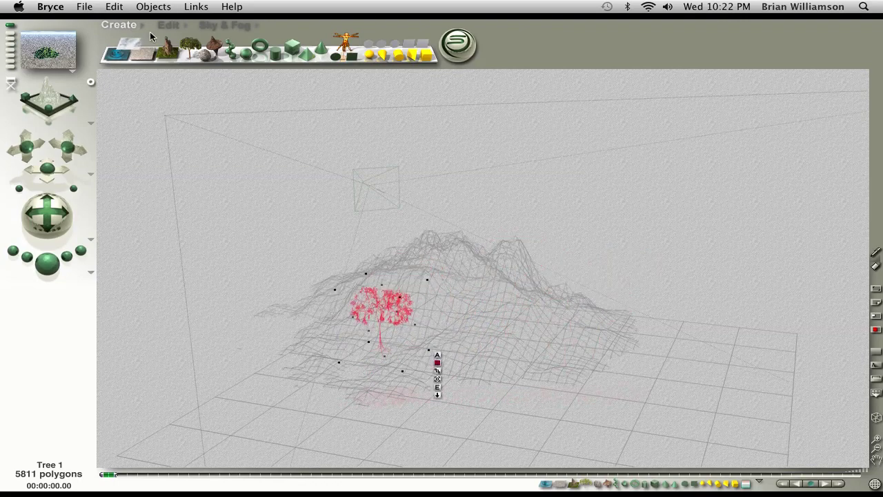
- Add Stone 1 and float it above the ground up and right of the mountain
left_click(215, 58)
left_click_drag(522, 373, 657, 253)
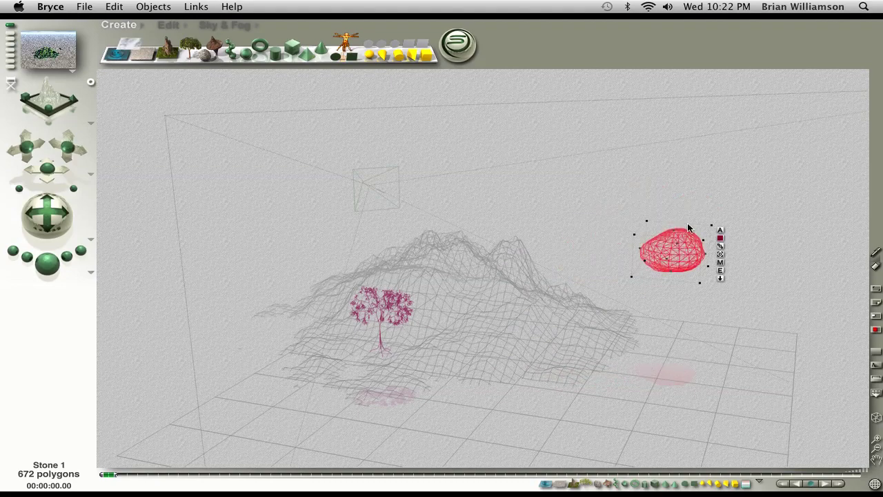
left_click_drag(695, 257, 661, 220)
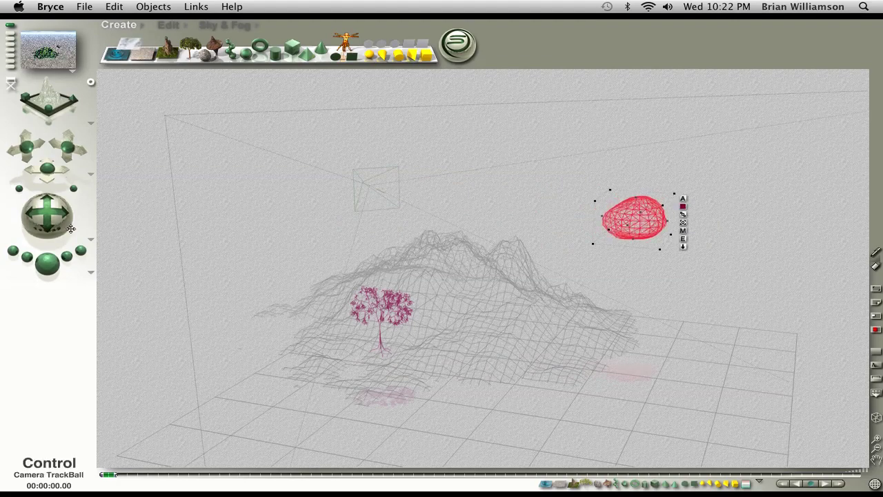
- Render a quick preview of the scene, then set the Sky & Fog haze to 8
left_click(49, 265)
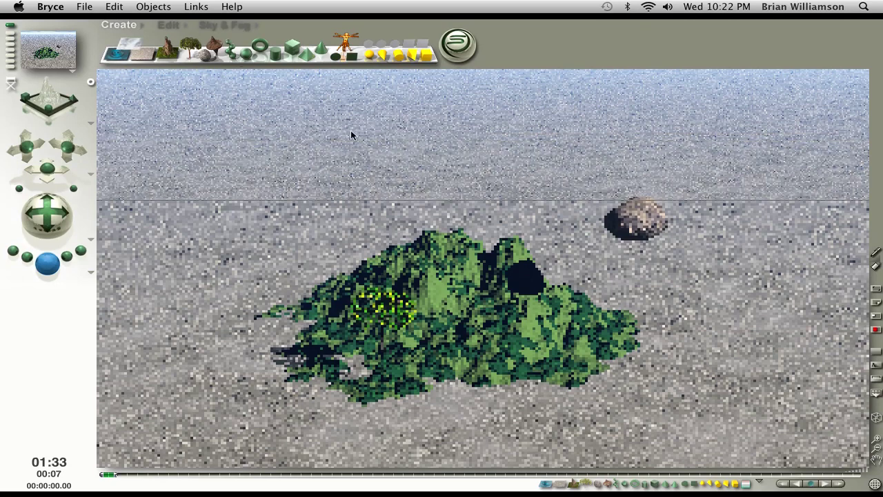
left_click(233, 27)
left_click_drag(232, 52, 232, 52)
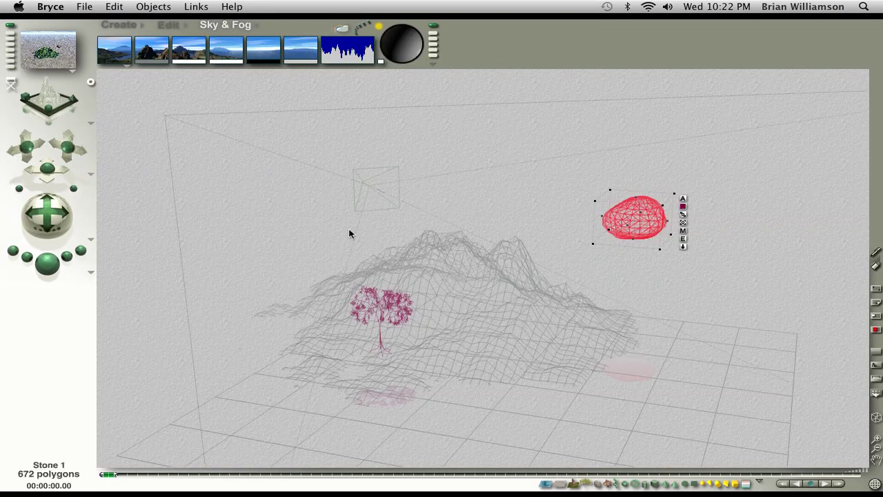
- Deselect the stone and quit Bryce, discarding the scene with Don't Save
left_click(293, 163)
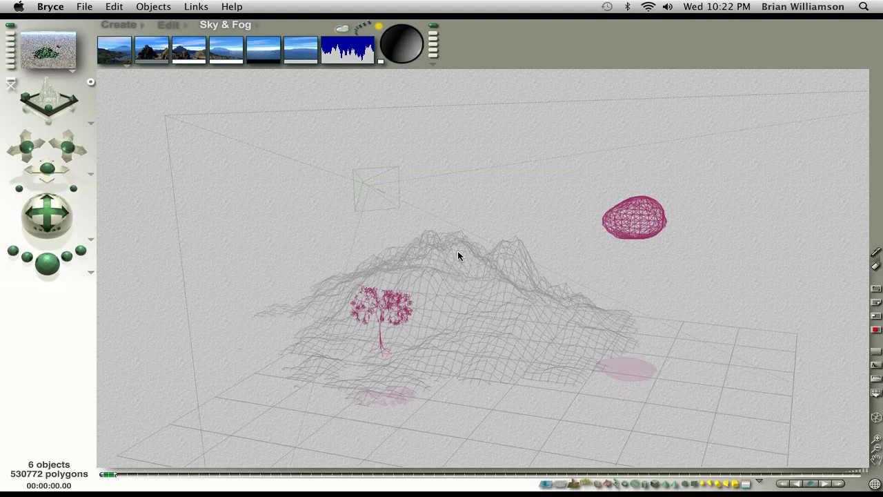
key("super+q")
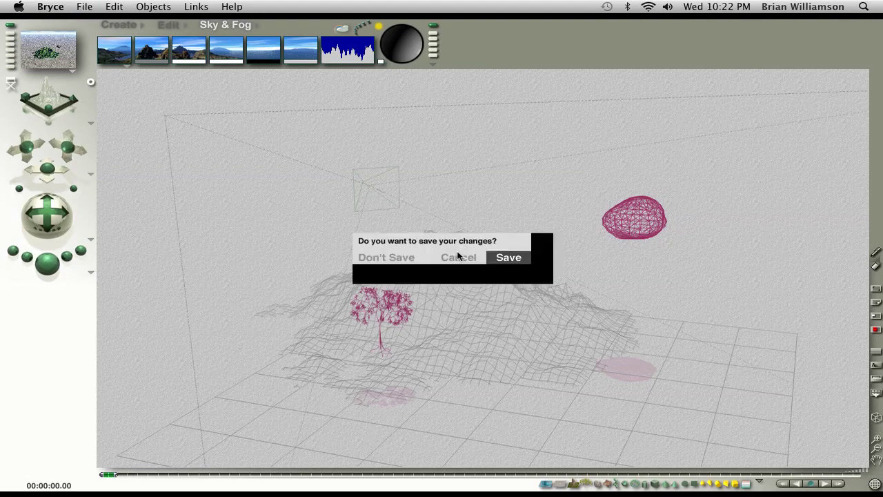
left_click(398, 259)
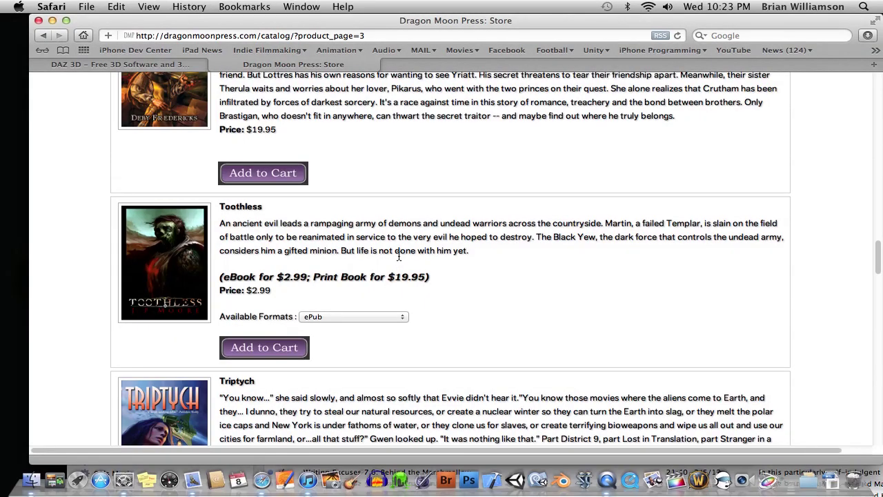
- Dismiss the Bryce crash notice with Ignore
left_click(796, 478)
scroll(681, 292, "up", 3)
scroll(736, 293, "up", 5)
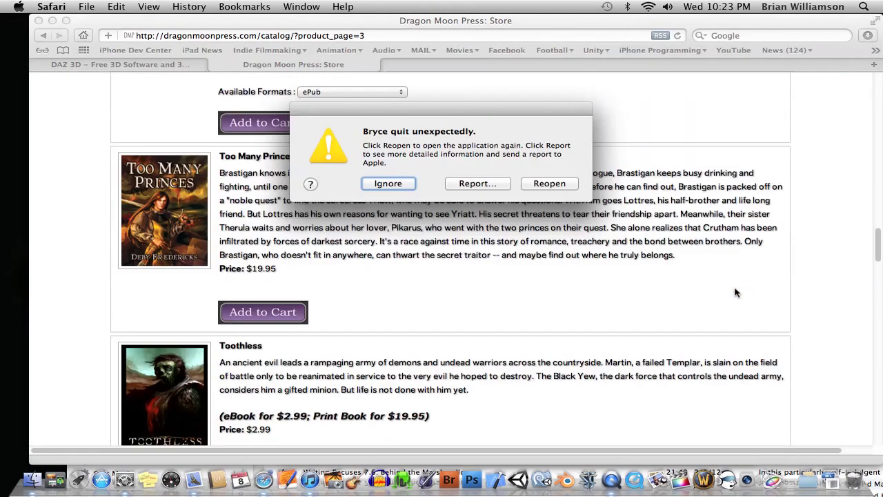
scroll(736, 293, "up", 3)
left_click(383, 185)
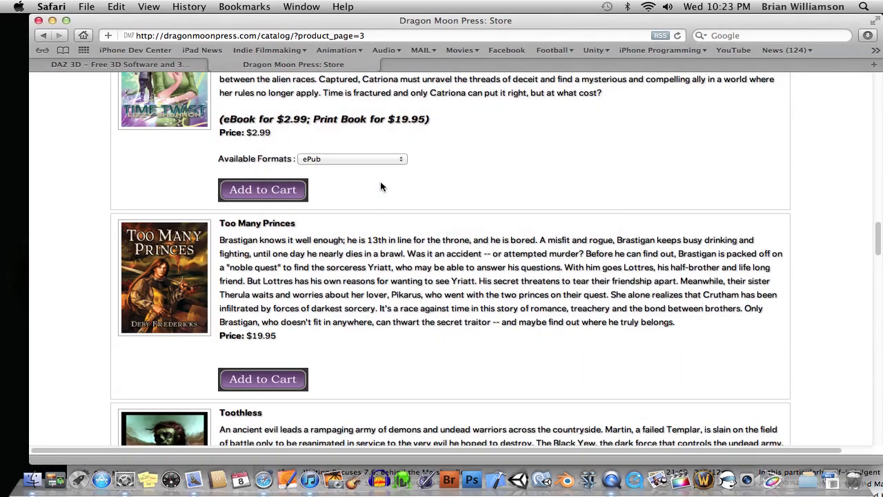
- Launch Hexagon.app from Applications > DAZ 3D > Hexagon2 in the Dock
left_click(808, 479)
scroll(795, 369, "up", 15)
scroll(796, 370, "up", 10)
mouse_move(706, 250)
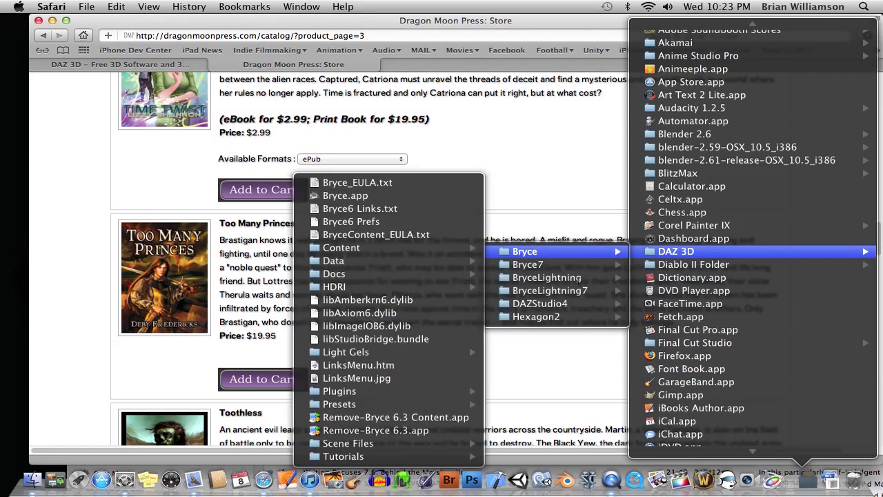
mouse_move(555, 318)
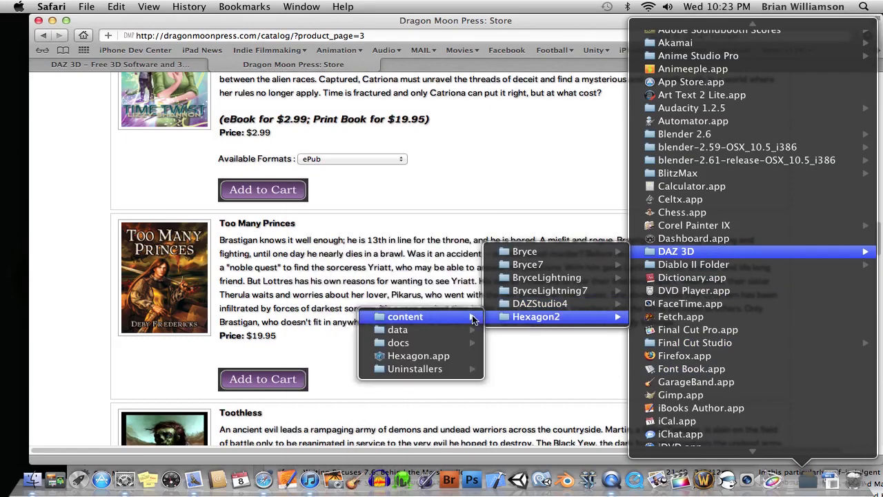
left_click(459, 356)
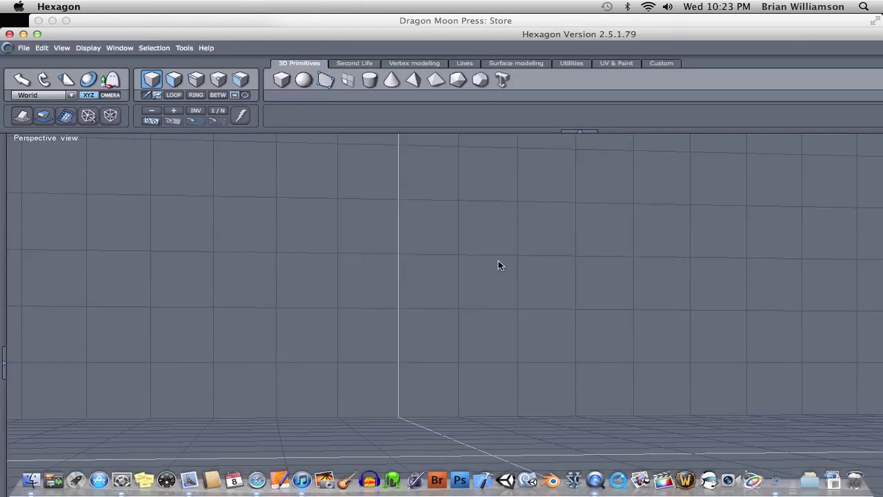
- Orbit and zoom the empty perspective view to look into the grid box's corner
right_click_drag(498, 260, 574, 270)
scroll(520, 293, "down", 5)
scroll(520, 293, "up", 5)
scroll(619, 296, "down", 3)
scroll(573, 270, "up", 3)
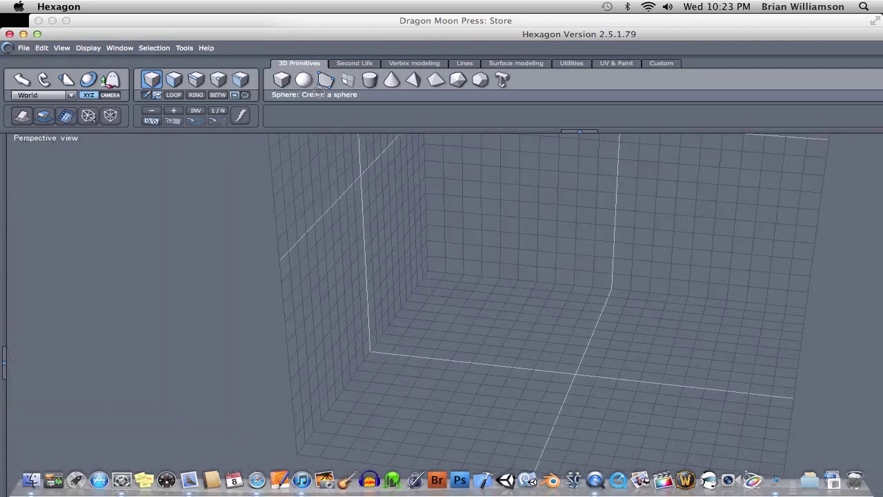
- Place a sphere primitive in the middle of the grid and set its radius
left_click(577, 367)
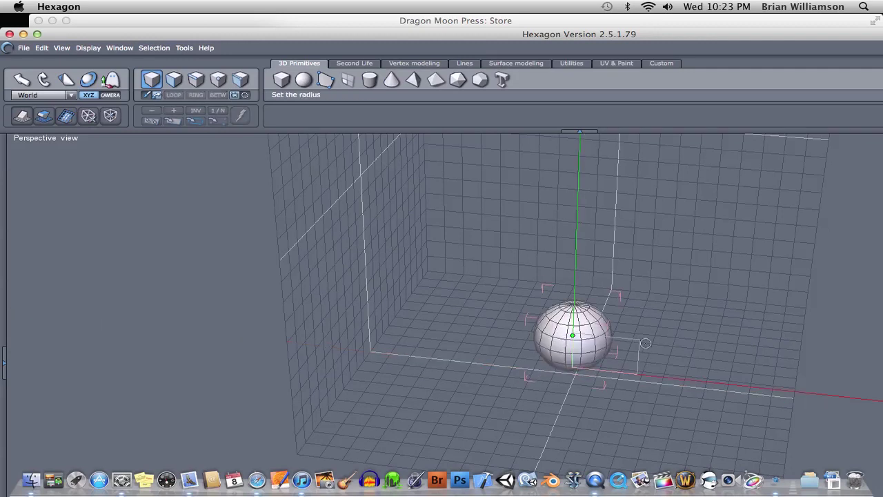
left_click(674, 302)
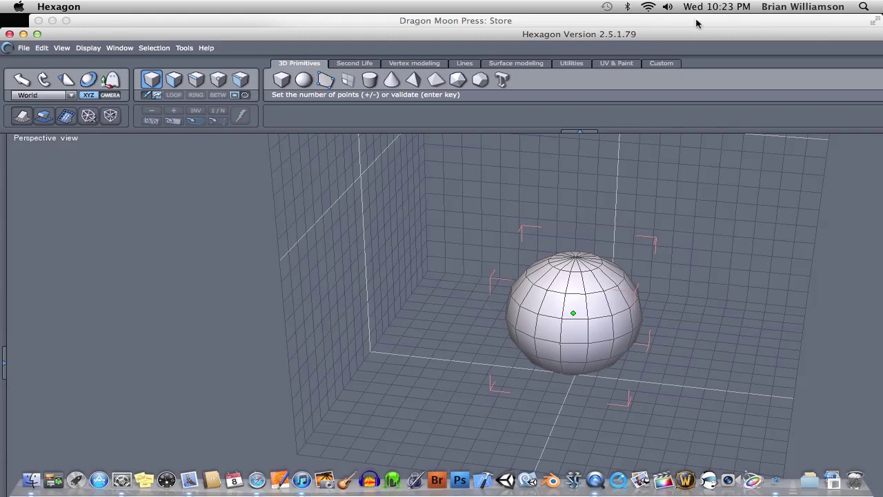
left_click(724, 25)
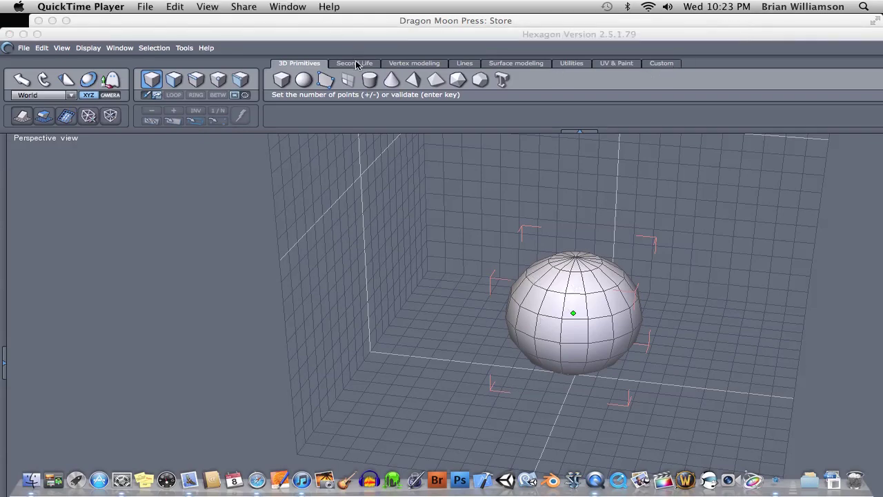
- Look through the Vertex modeling tools, then select the sphere to show its move gizmo
left_click(405, 65)
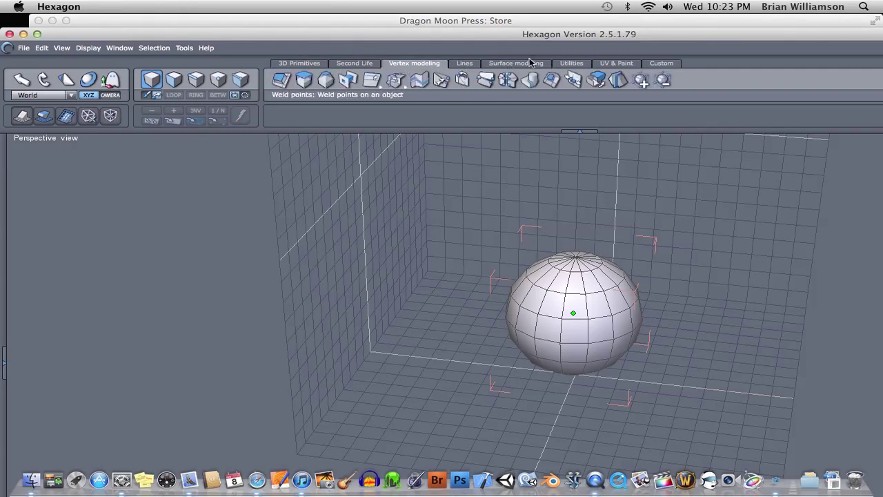
left_click(294, 63)
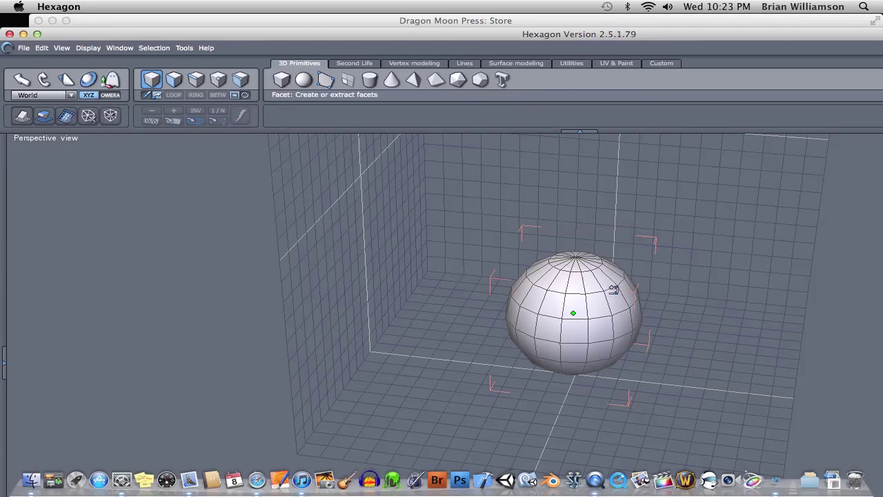
key("space")
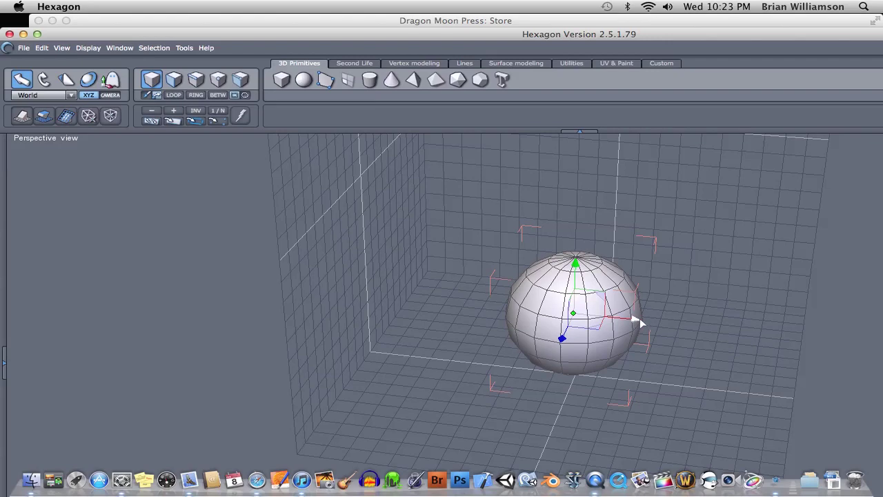
- Apply a Spherical UV projection from UV & Paint so a checker pattern wraps the sphere
left_click(622, 64)
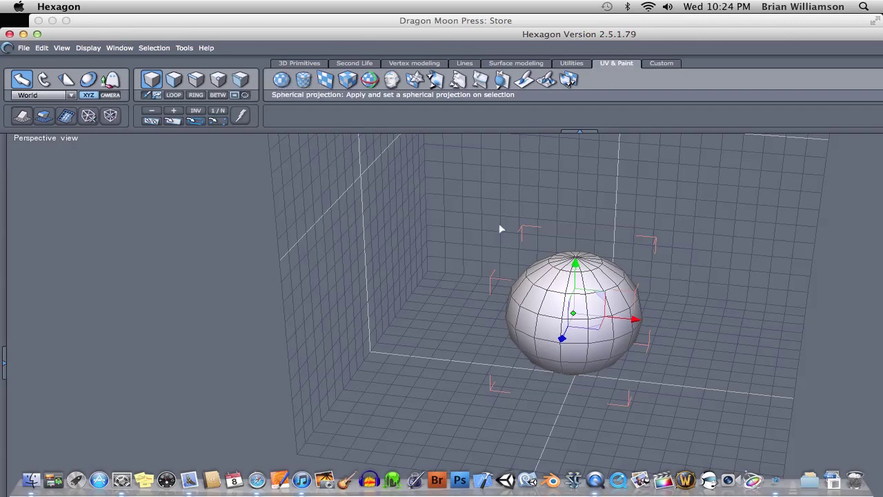
left_click(281, 81)
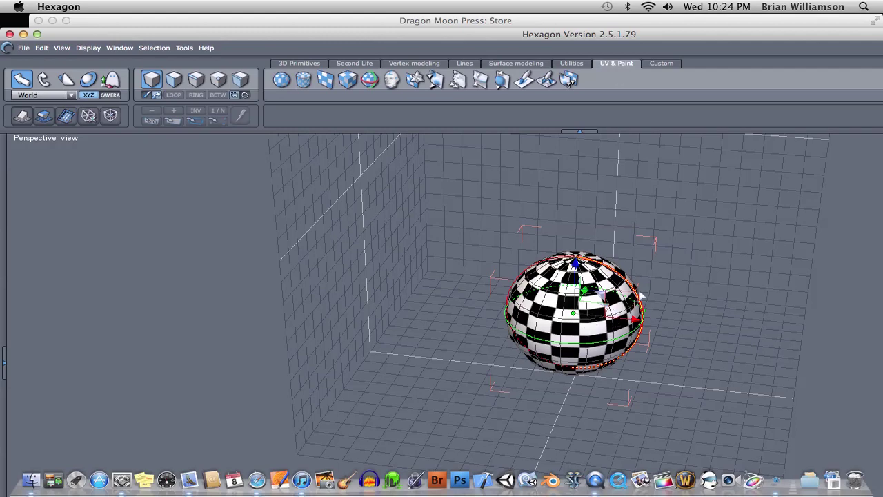
right_click_drag(661, 296, 650, 301)
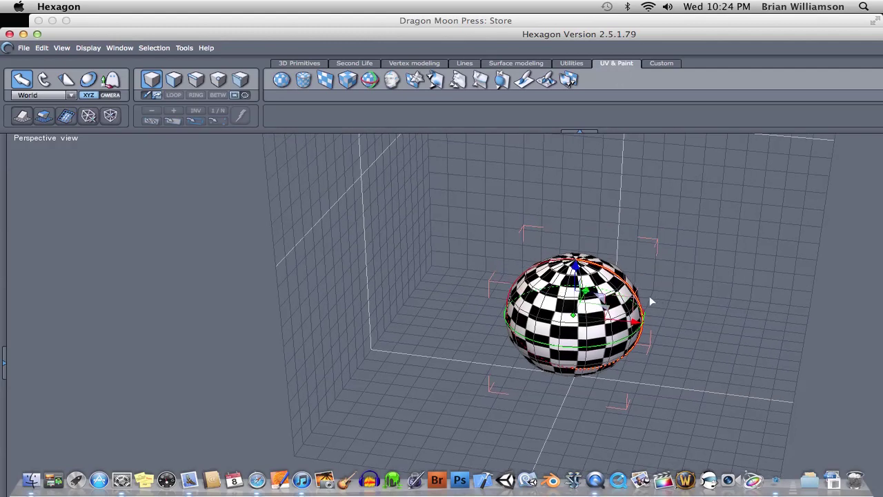
- Maximize the Hexagon window, zoom in on the sphere, and validate the spherical mapping
left_click(37, 34)
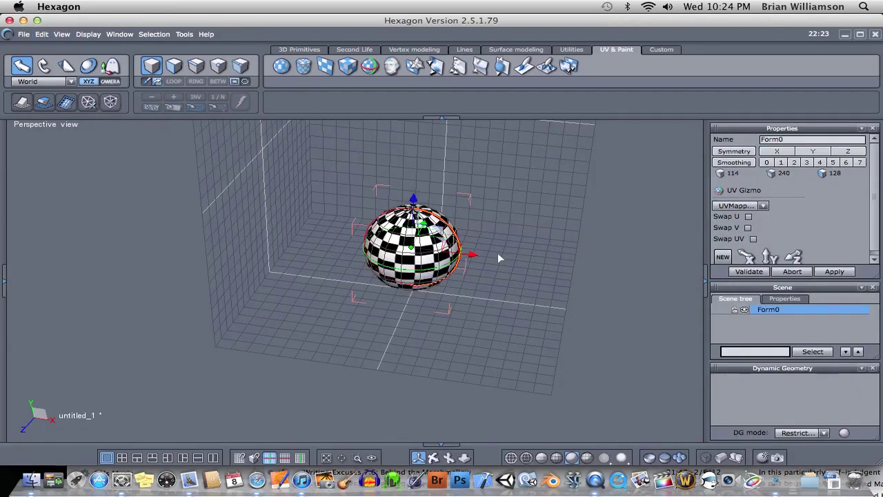
scroll(500, 257, "up", 5)
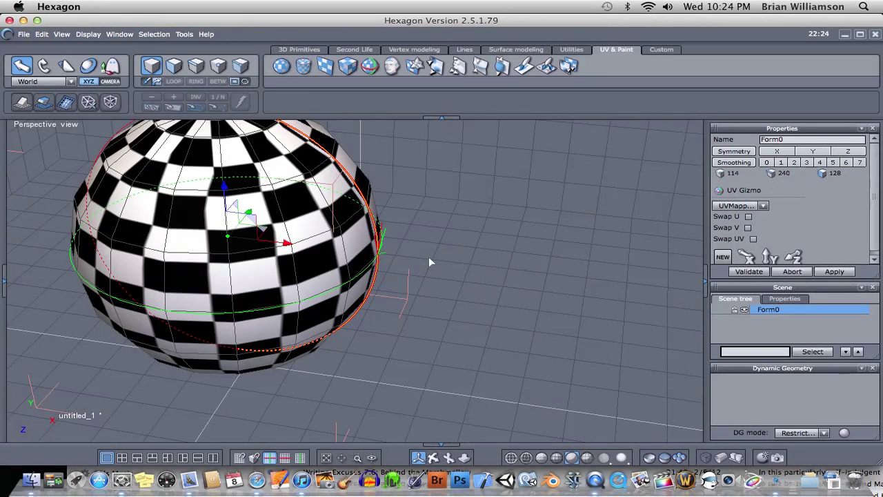
scroll(442, 269, "down", 3)
scroll(444, 274, "up", 2)
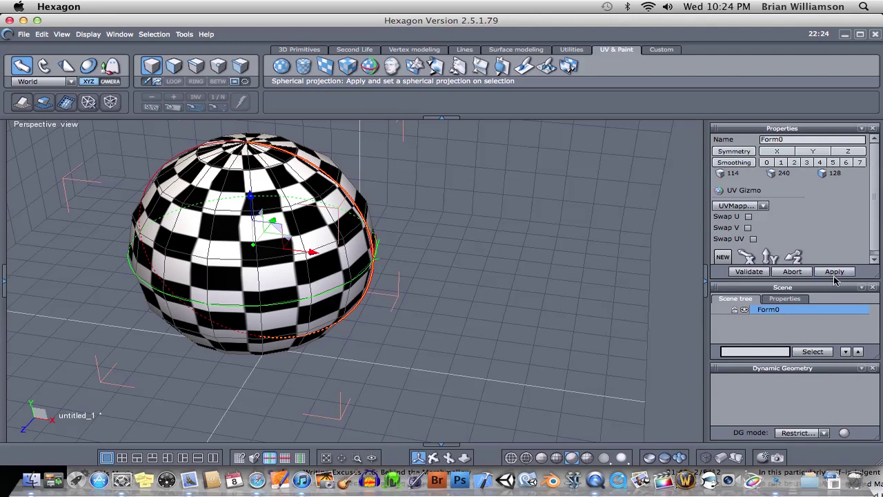
left_click(750, 272)
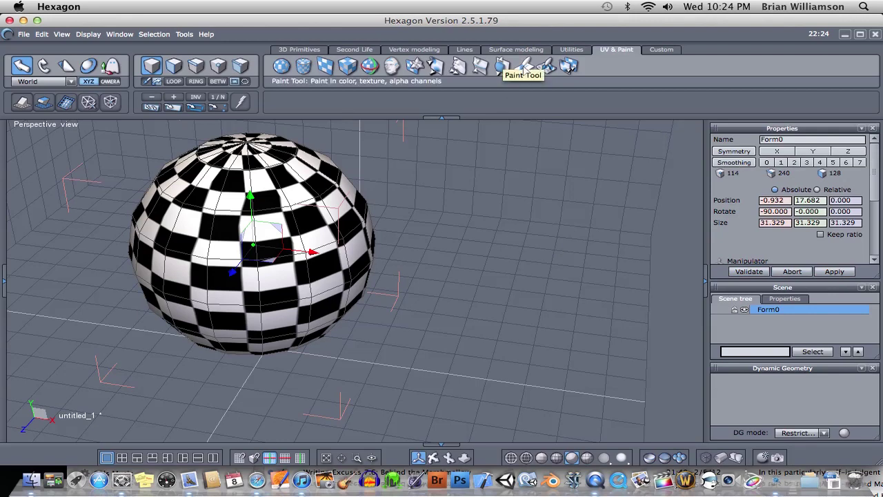
- Pick the Paint Tool with a dark red Texture colour and raise the brush opacity
left_click(523, 67)
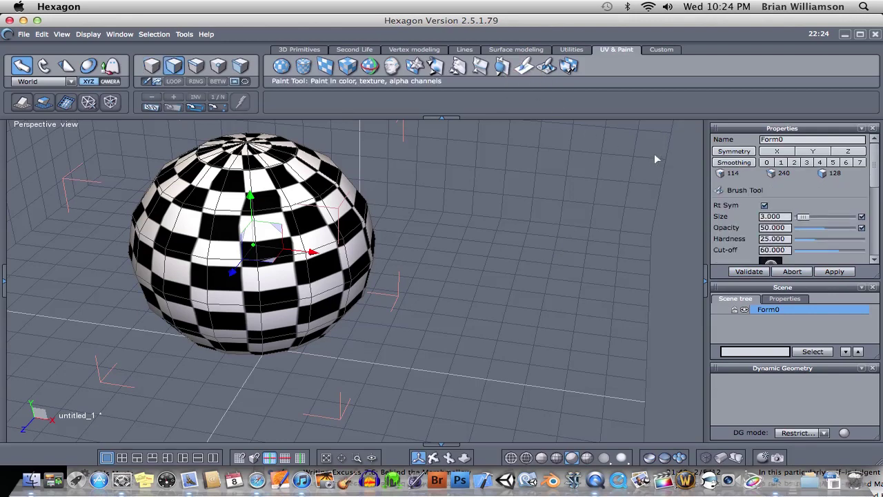
scroll(816, 209, "down", 5)
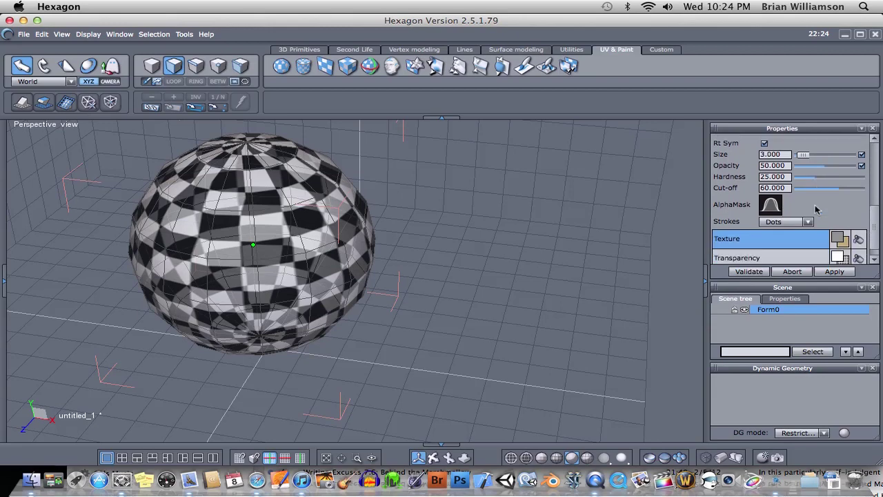
scroll(818, 212, "down", 1)
left_click(838, 235)
left_click(722, 243)
left_click_drag(863, 303, 862, 317)
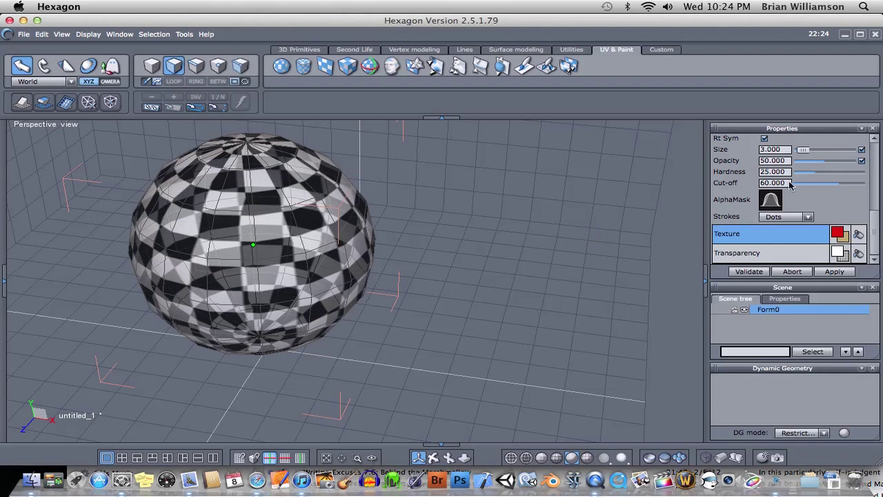
left_click_drag(828, 162, 864, 163)
- Brush red at 100 opacity across the sphere's middle and upper front
mouse_move(325, 213)
left_mouse_down()
mouse_move(289, 219)
mouse_move(302, 191)
mouse_move(310, 206)
mouse_move(286, 206)
mouse_move(262, 231)
mouse_move(311, 210)
mouse_move(238, 214)
mouse_move(200, 241)
mouse_move(289, 208)
mouse_move(339, 251)
mouse_move(318, 219)
mouse_move(262, 252)
mouse_move(341, 264)
mouse_move(253, 226)
mouse_move(300, 276)
mouse_move(308, 258)
mouse_move(284, 262)
mouse_move(320, 289)
mouse_move(310, 291)
mouse_move(314, 281)
mouse_move(297, 270)
left_mouse_up()
mouse_move(235, 207)
left_mouse_down()
mouse_move(178, 207)
mouse_move(290, 221)
mouse_move(323, 281)
mouse_move(305, 297)
mouse_move(292, 237)
mouse_move(324, 214)
left_mouse_up()
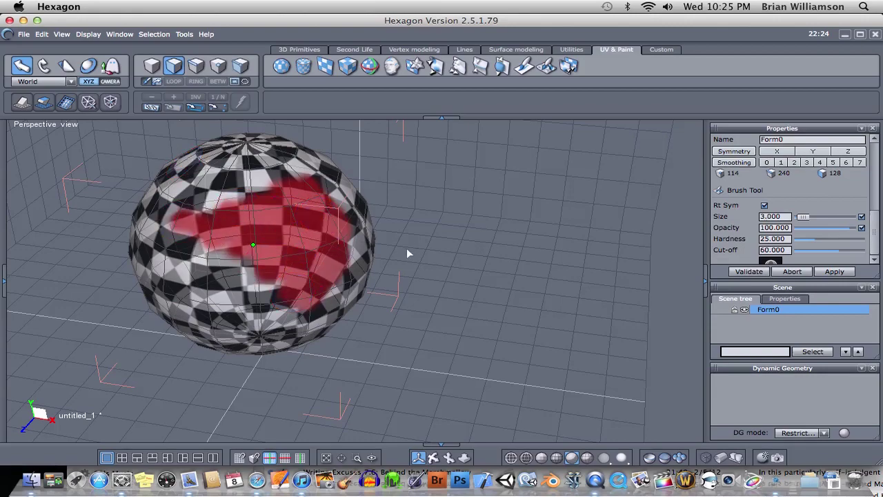
mouse_move(408, 251)
middle_mouse_down()
mouse_move(473, 258)
mouse_move(232, 298)
mouse_move(394, 242)
mouse_move(614, 248)
mouse_move(384, 263)
mouse_move(365, 233)
mouse_move(338, 260)
mouse_move(390, 270)
mouse_move(351, 306)
mouse_move(389, 237)
mouse_move(340, 276)
middle_mouse_up()
scroll(365, 253, "down", 5)
scroll(341, 276, "up", 5)
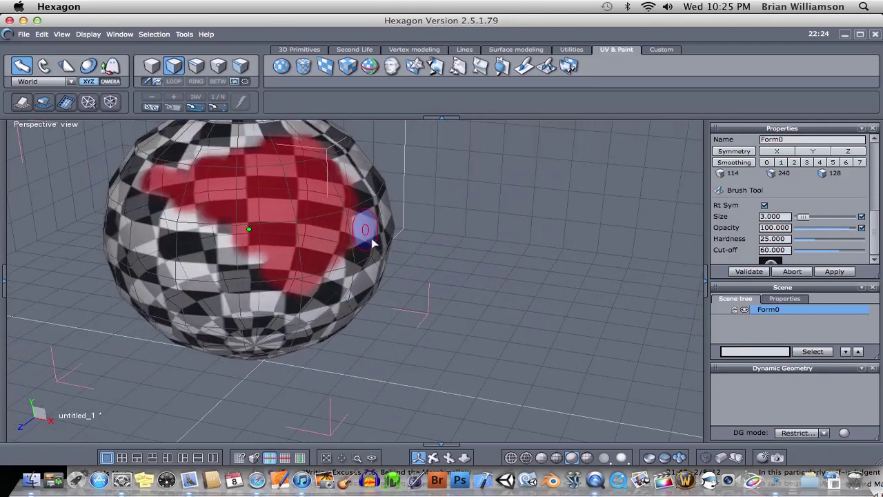
middle_click_drag(361, 227, 366, 294)
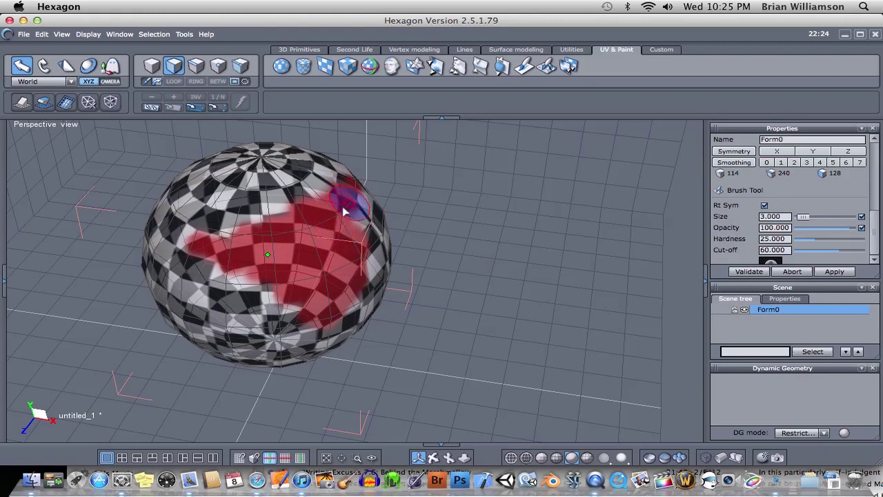
mouse_move(345, 200)
left_mouse_down()
mouse_move(309, 236)
mouse_move(252, 232)
mouse_move(338, 225)
mouse_move(308, 260)
mouse_move(369, 235)
mouse_move(371, 249)
mouse_move(261, 261)
left_mouse_up()
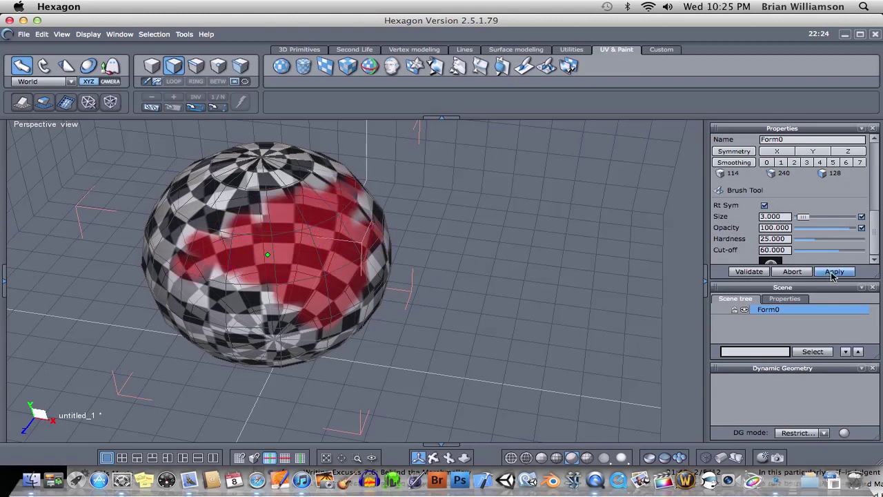
left_click(750, 273)
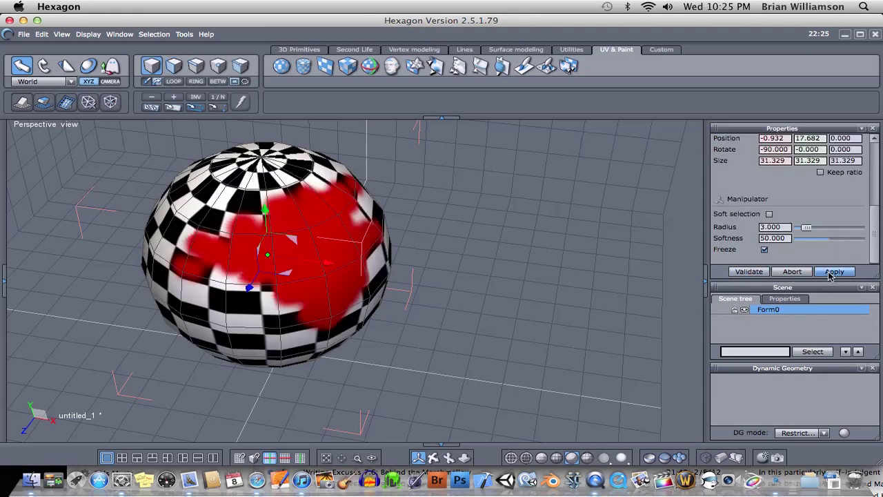
middle_click_drag(433, 280, 385, 293)
left_click(24, 34)
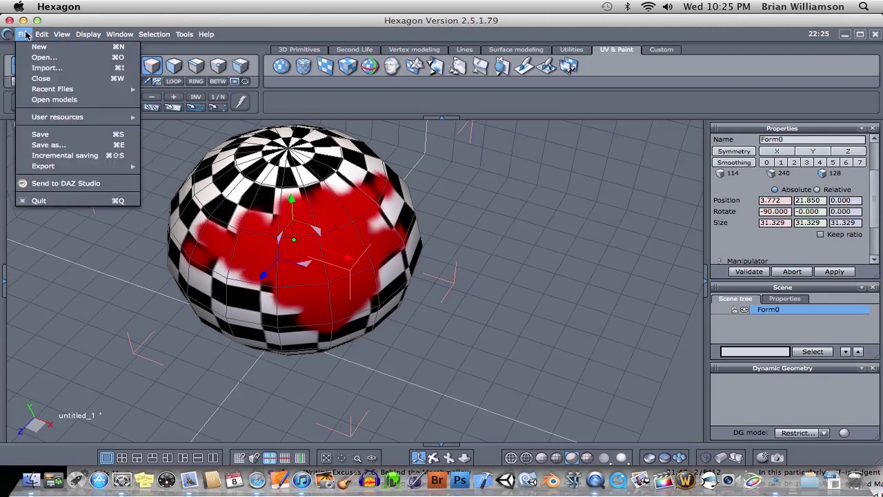
left_click(71, 145)
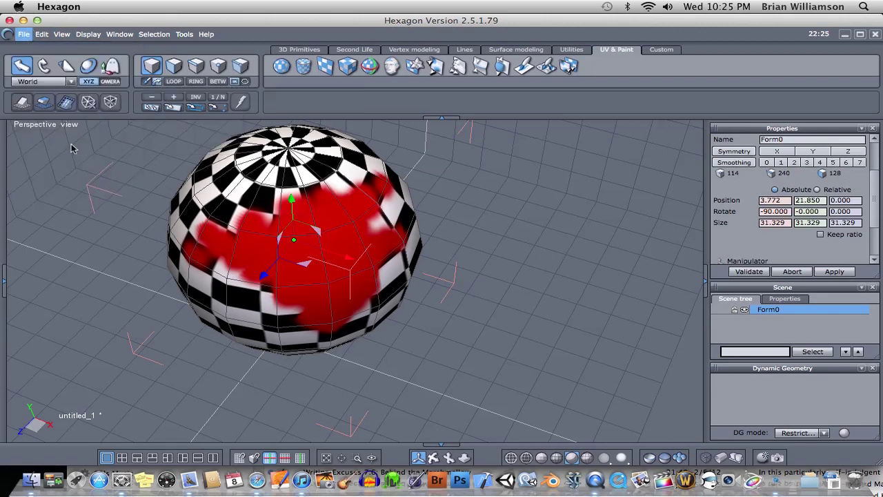
left_click(429, 181)
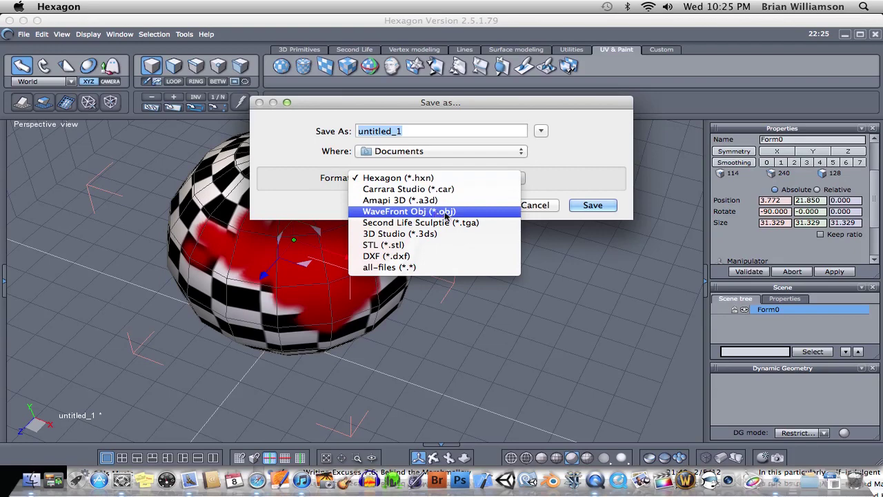
left_click(283, 137)
left_click(531, 205)
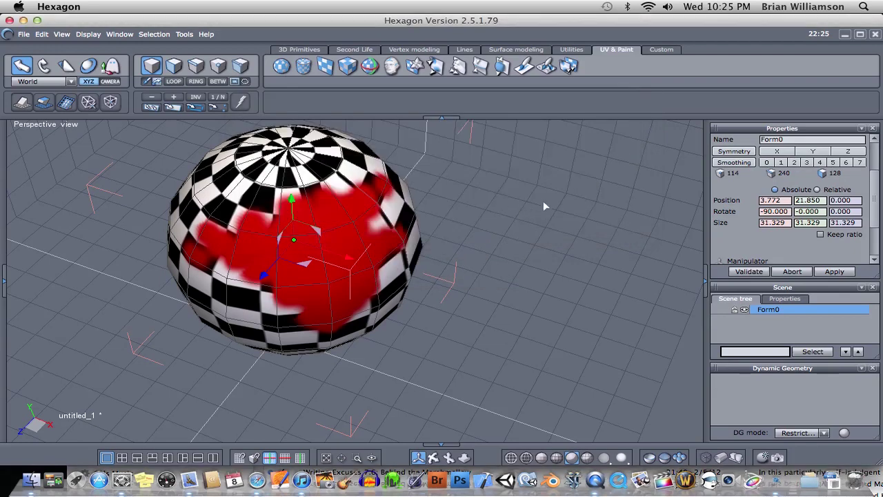
scroll(814, 216, "down", 2)
scroll(814, 216, "down", 3)
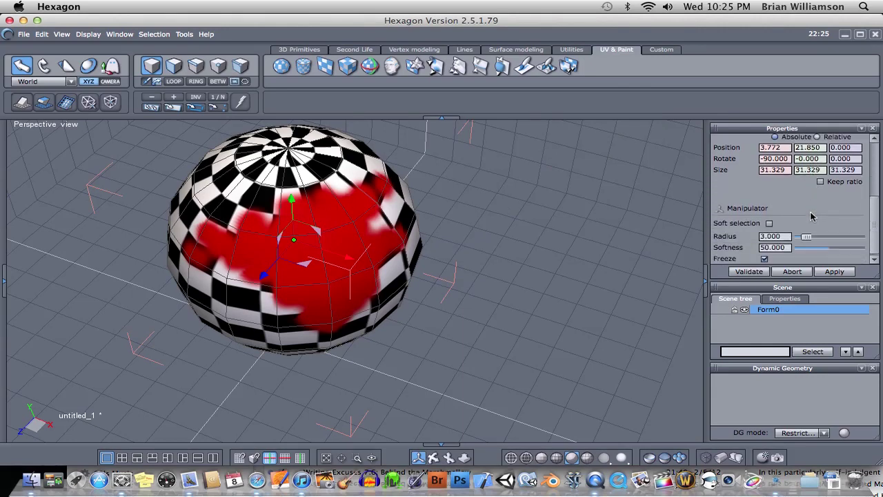
scroll(811, 216, "up", 4)
scroll(811, 216, "down", 4)
scroll(793, 207, "up", 4)
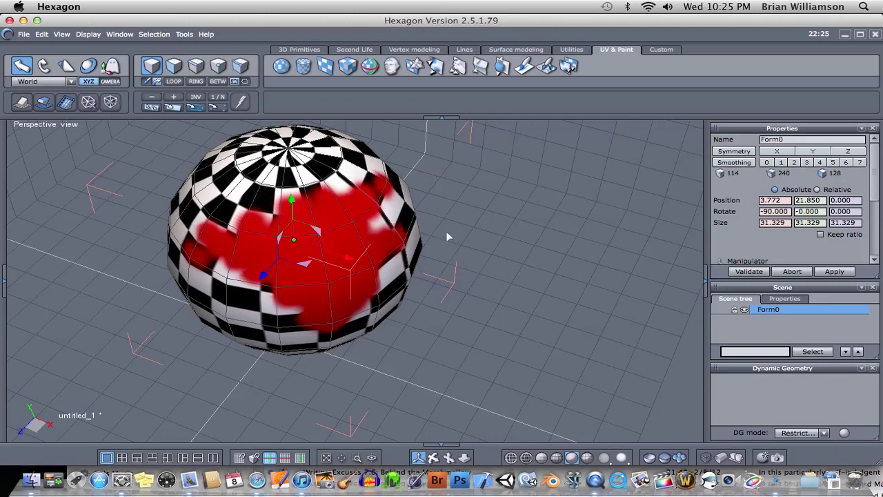
middle_click_drag(423, 225, 239, 166)
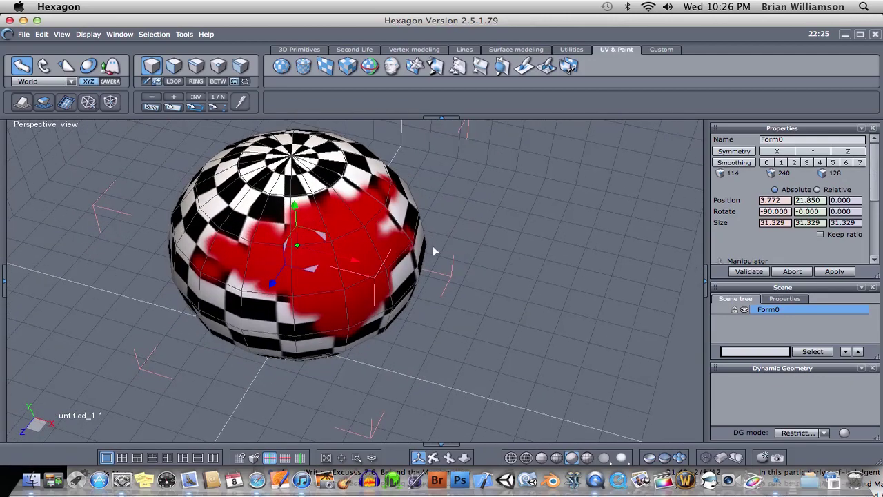
middle_click_drag(481, 247, 616, 233)
middle_click_drag(442, 236, 495, 236)
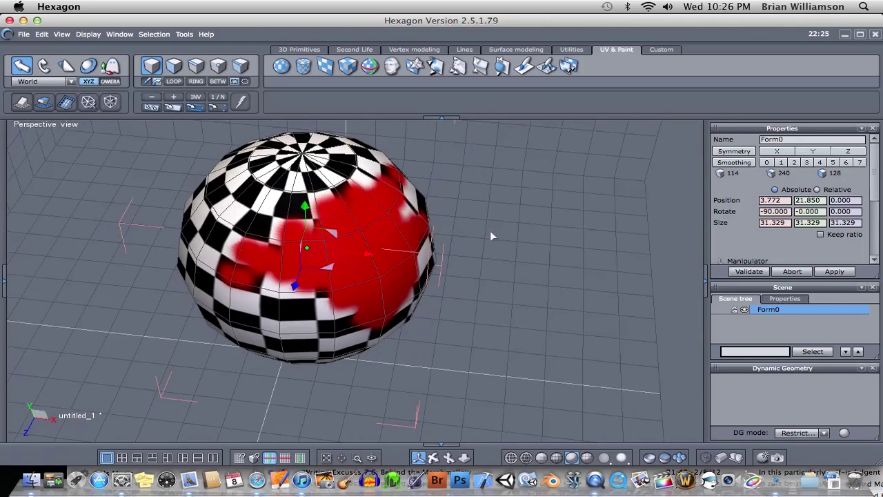
scroll(510, 201, "up", 5)
scroll(502, 201, "down", 8)
scroll(503, 205, "down", 3)
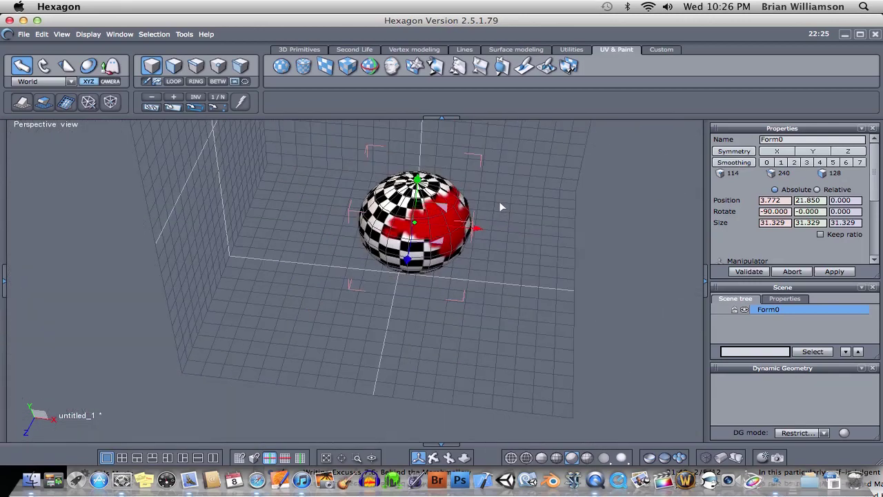